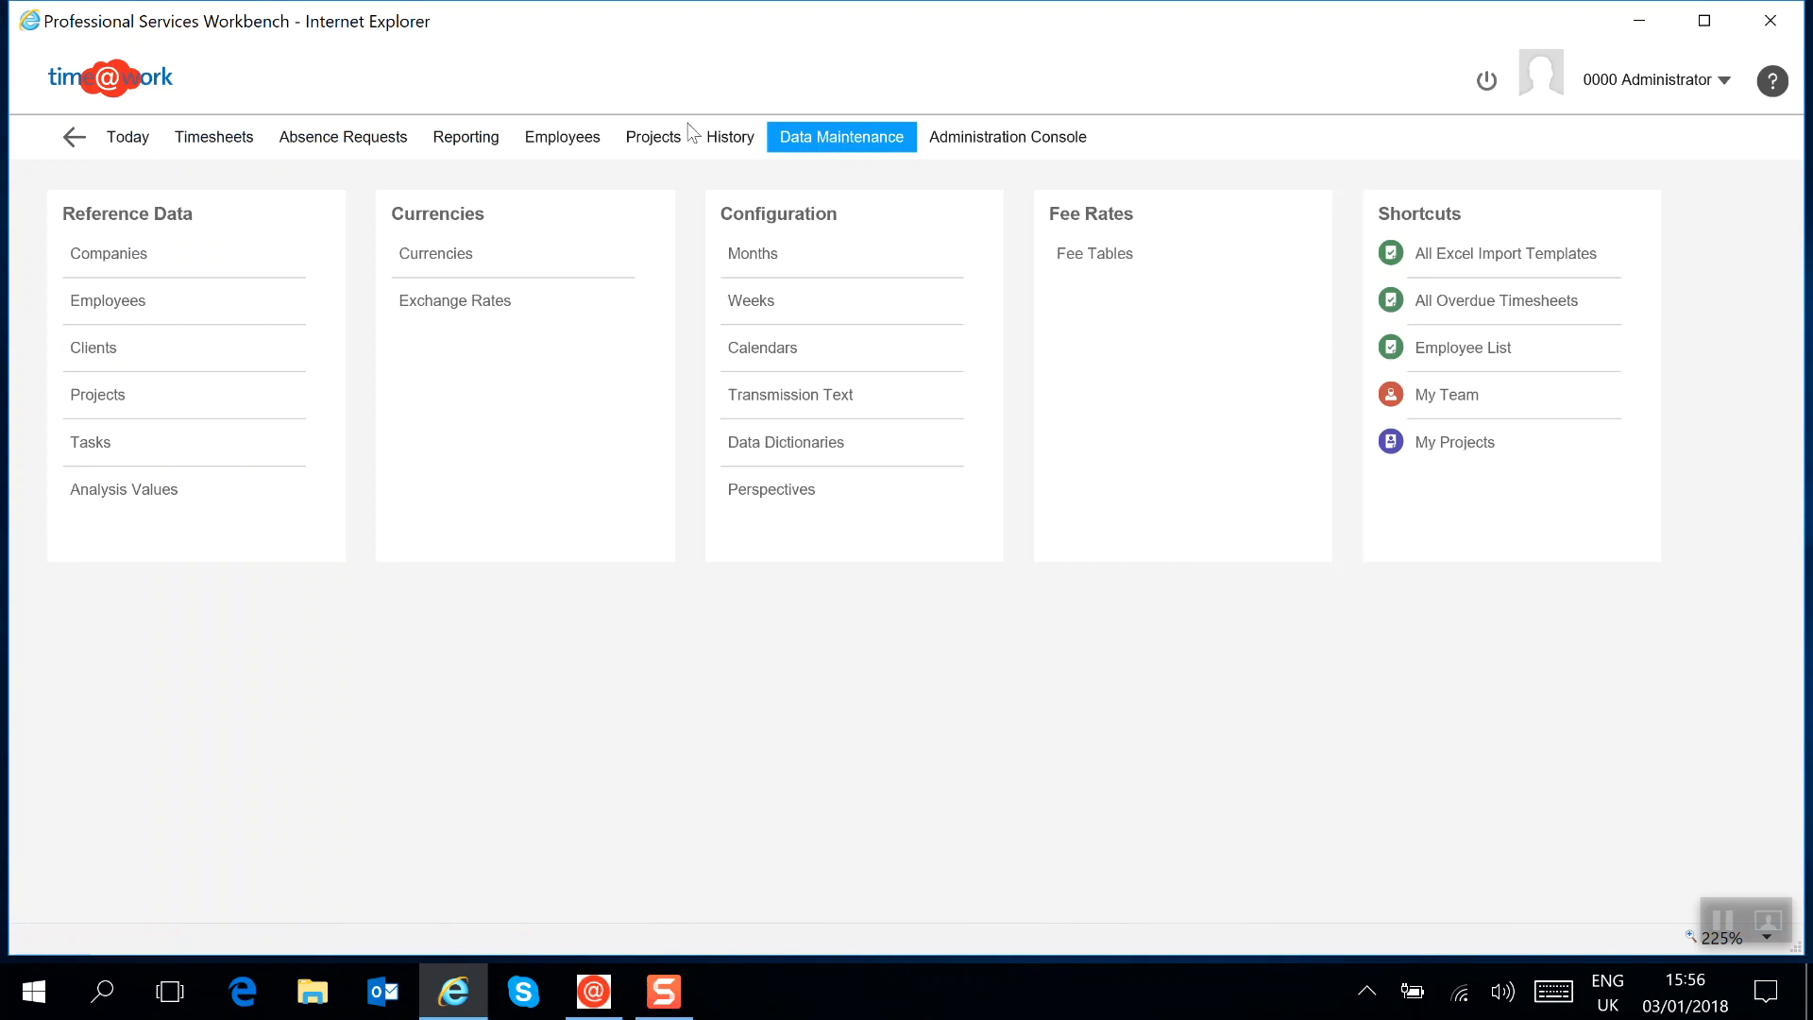
# Create a new project record for client Corporation Inc with the project code 0001-001
pyautogui.click(87, 405)
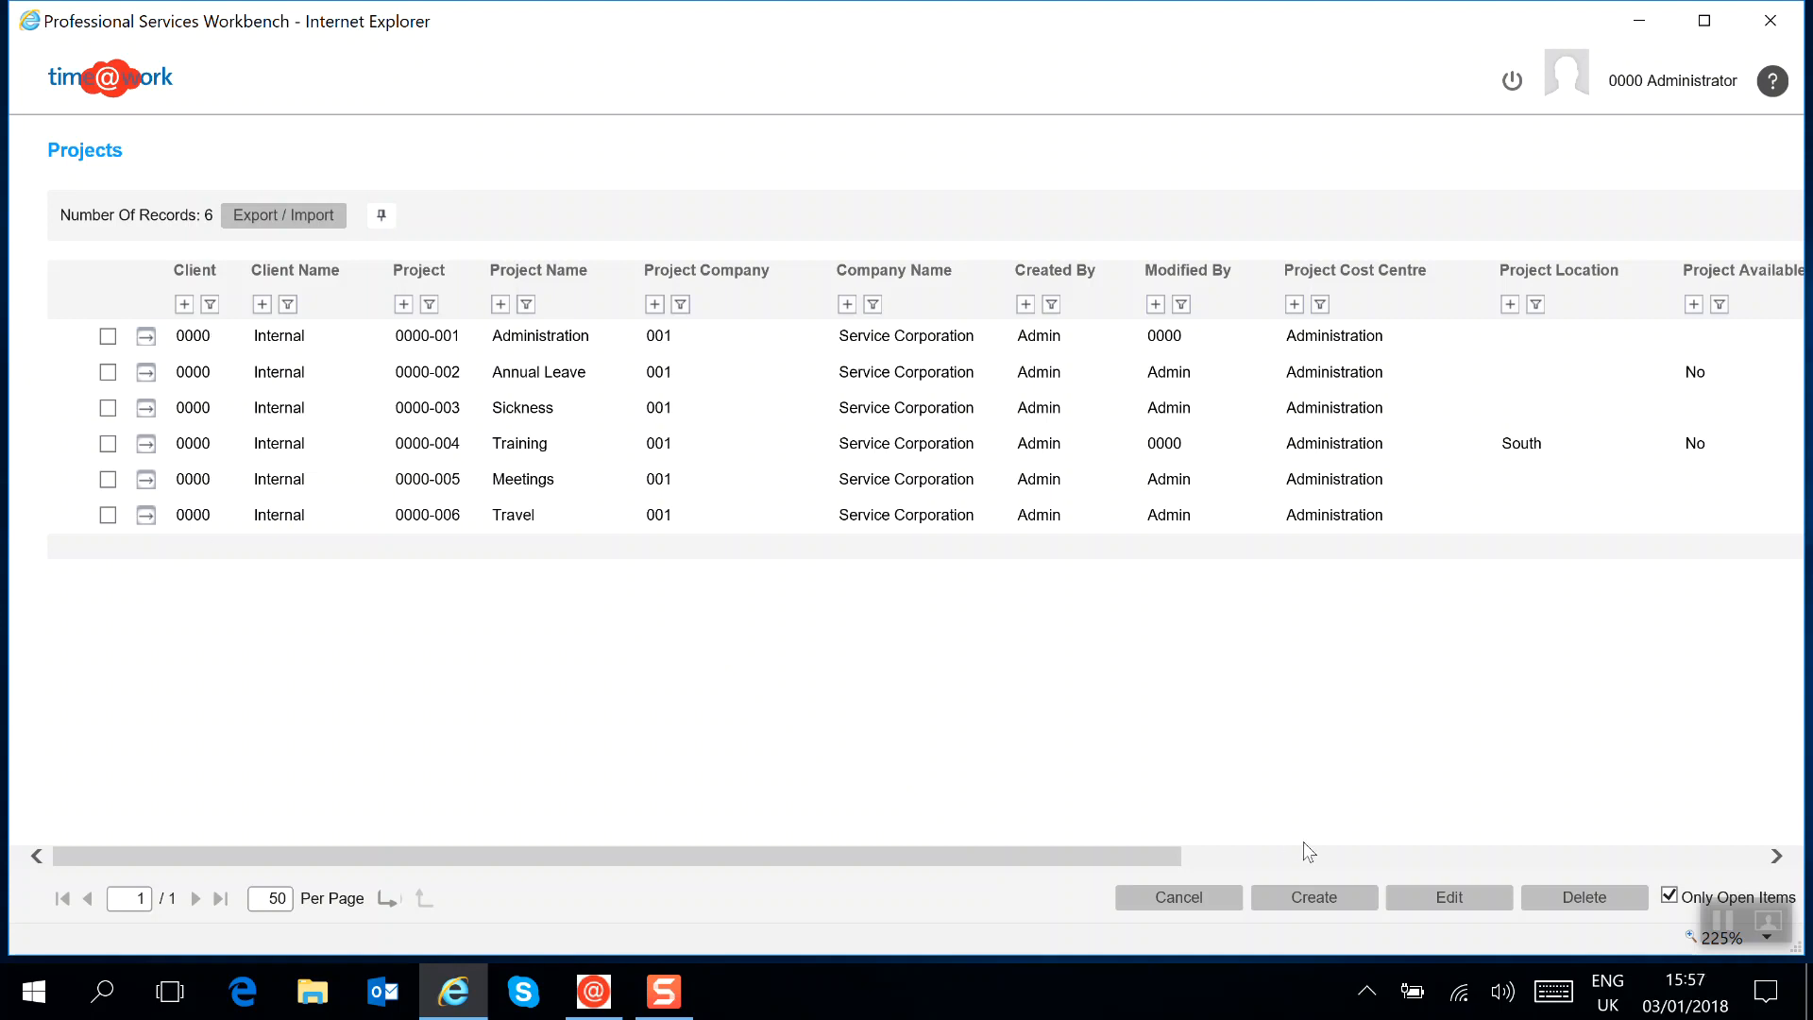
pyautogui.click(1342, 909)
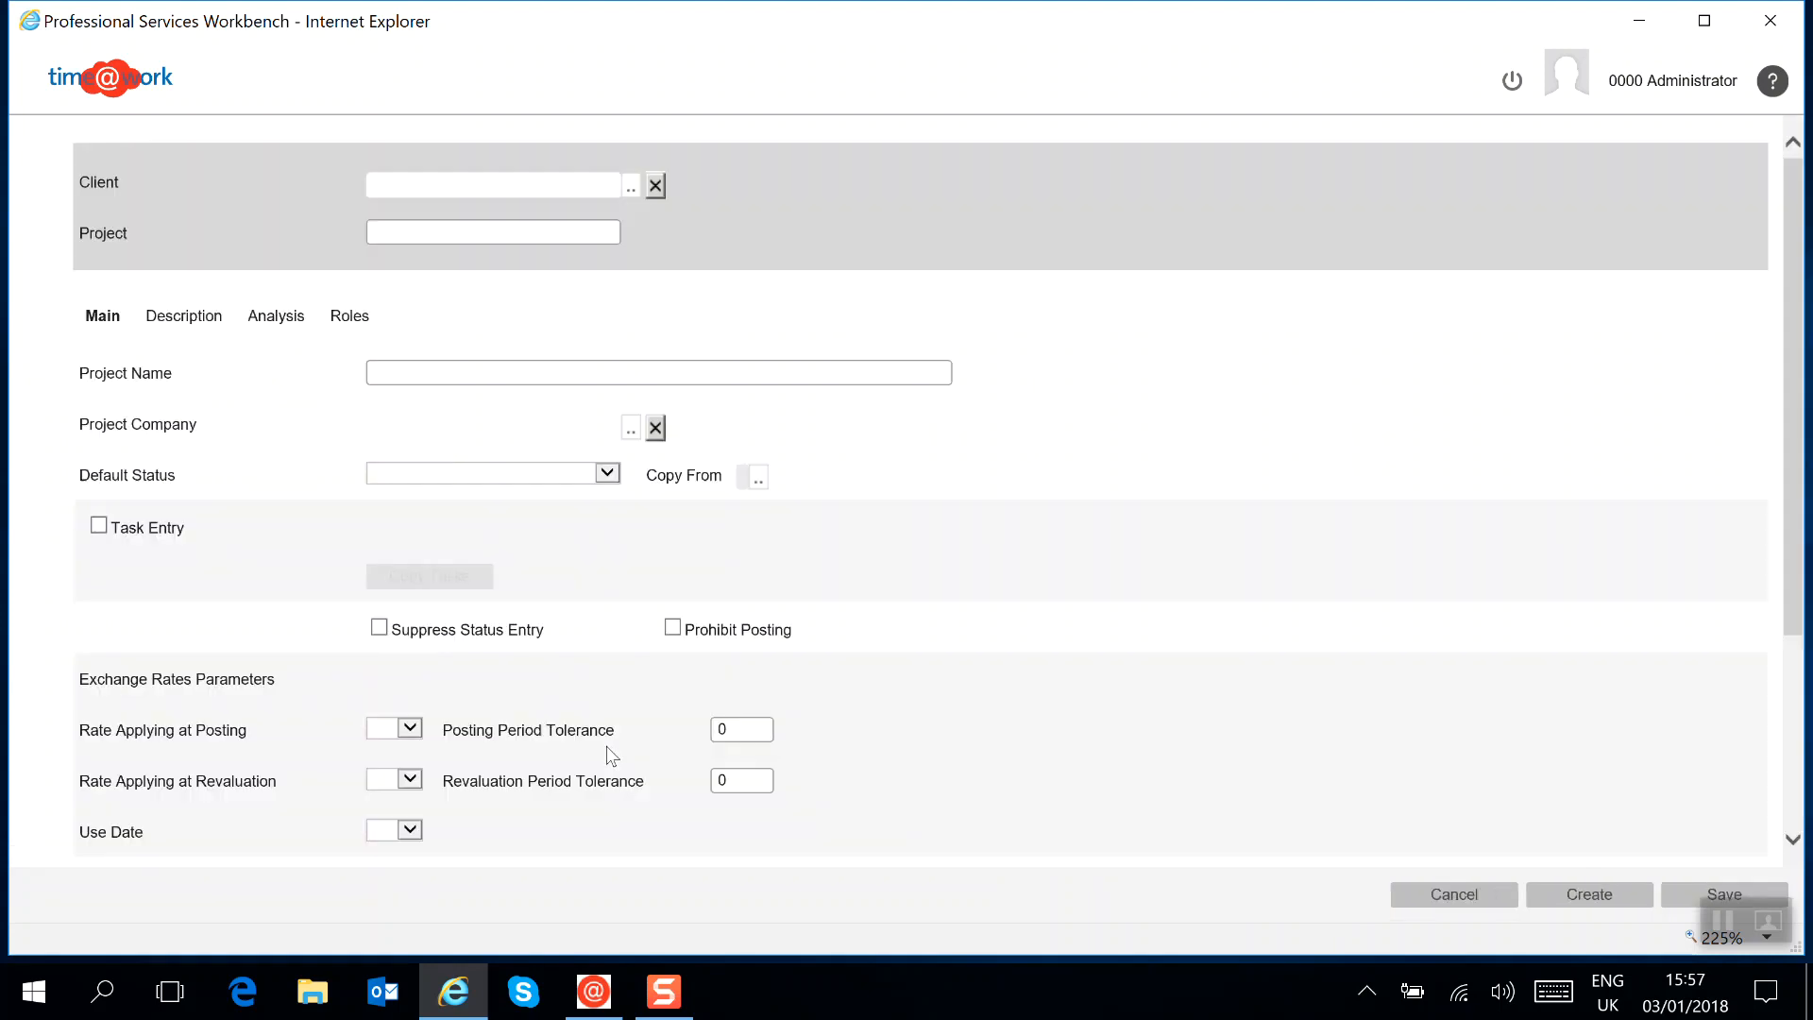
pyautogui.click(630, 187)
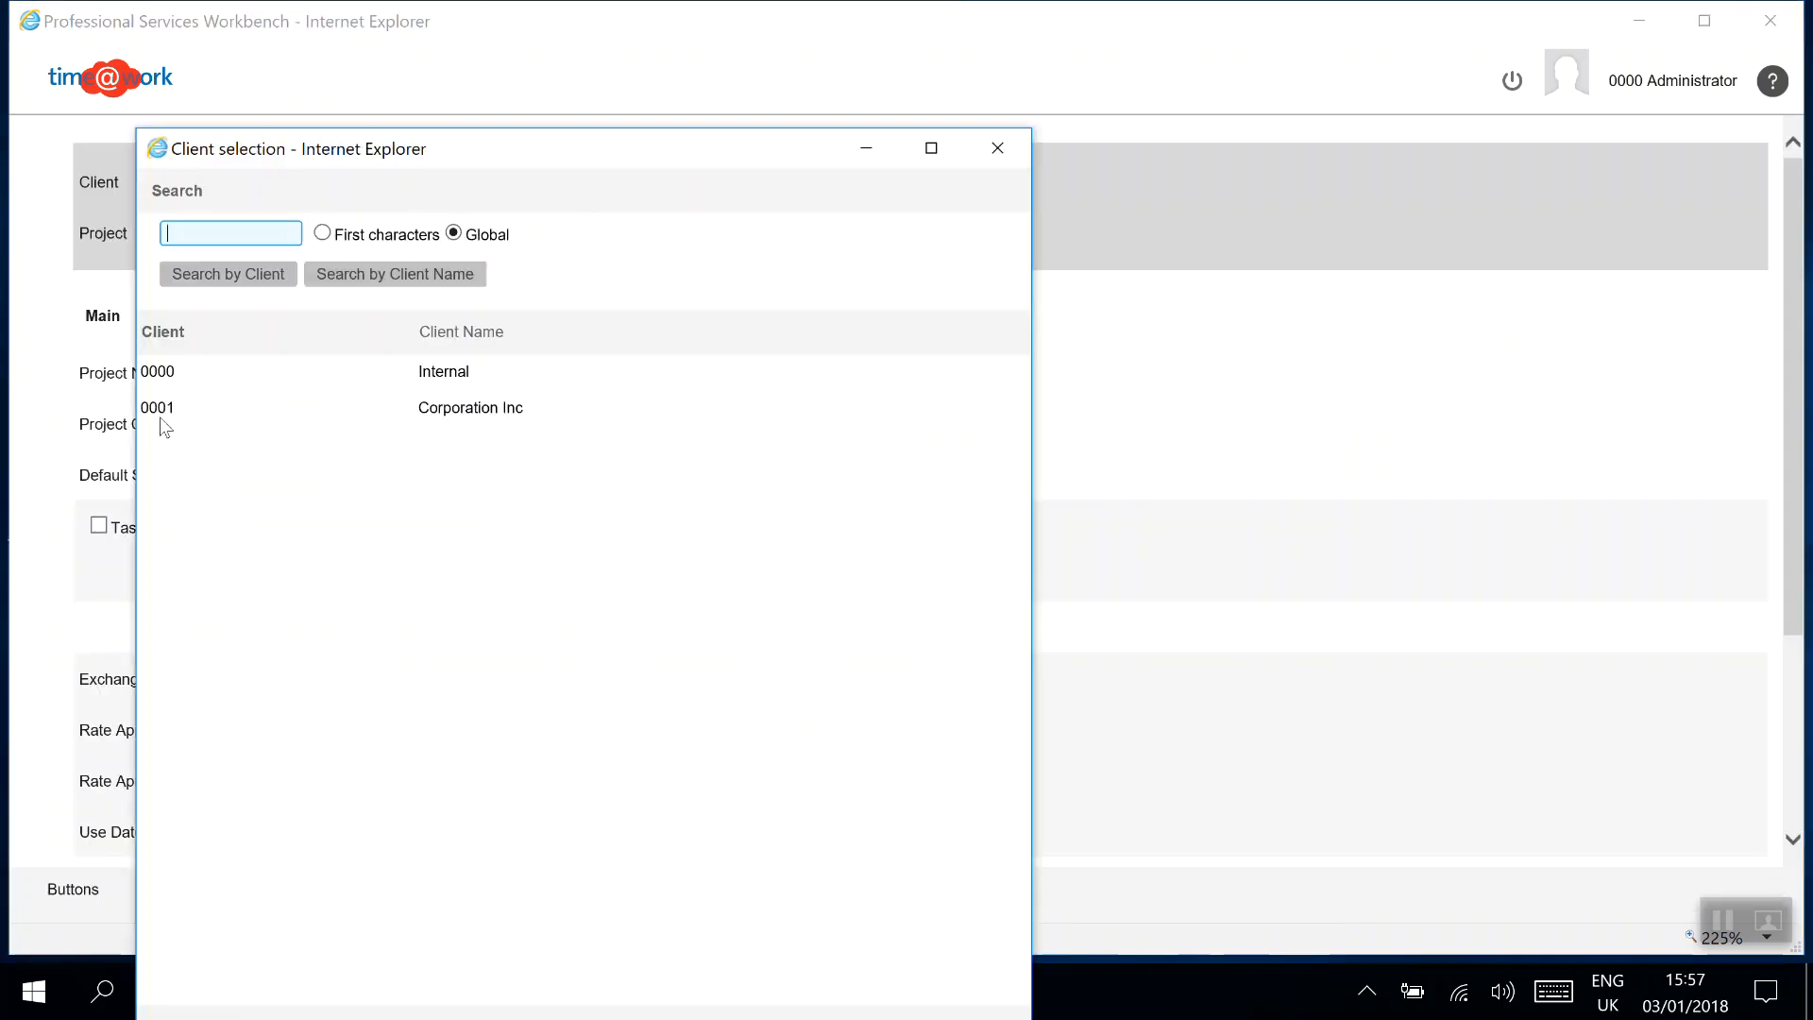
pyautogui.click(159, 409)
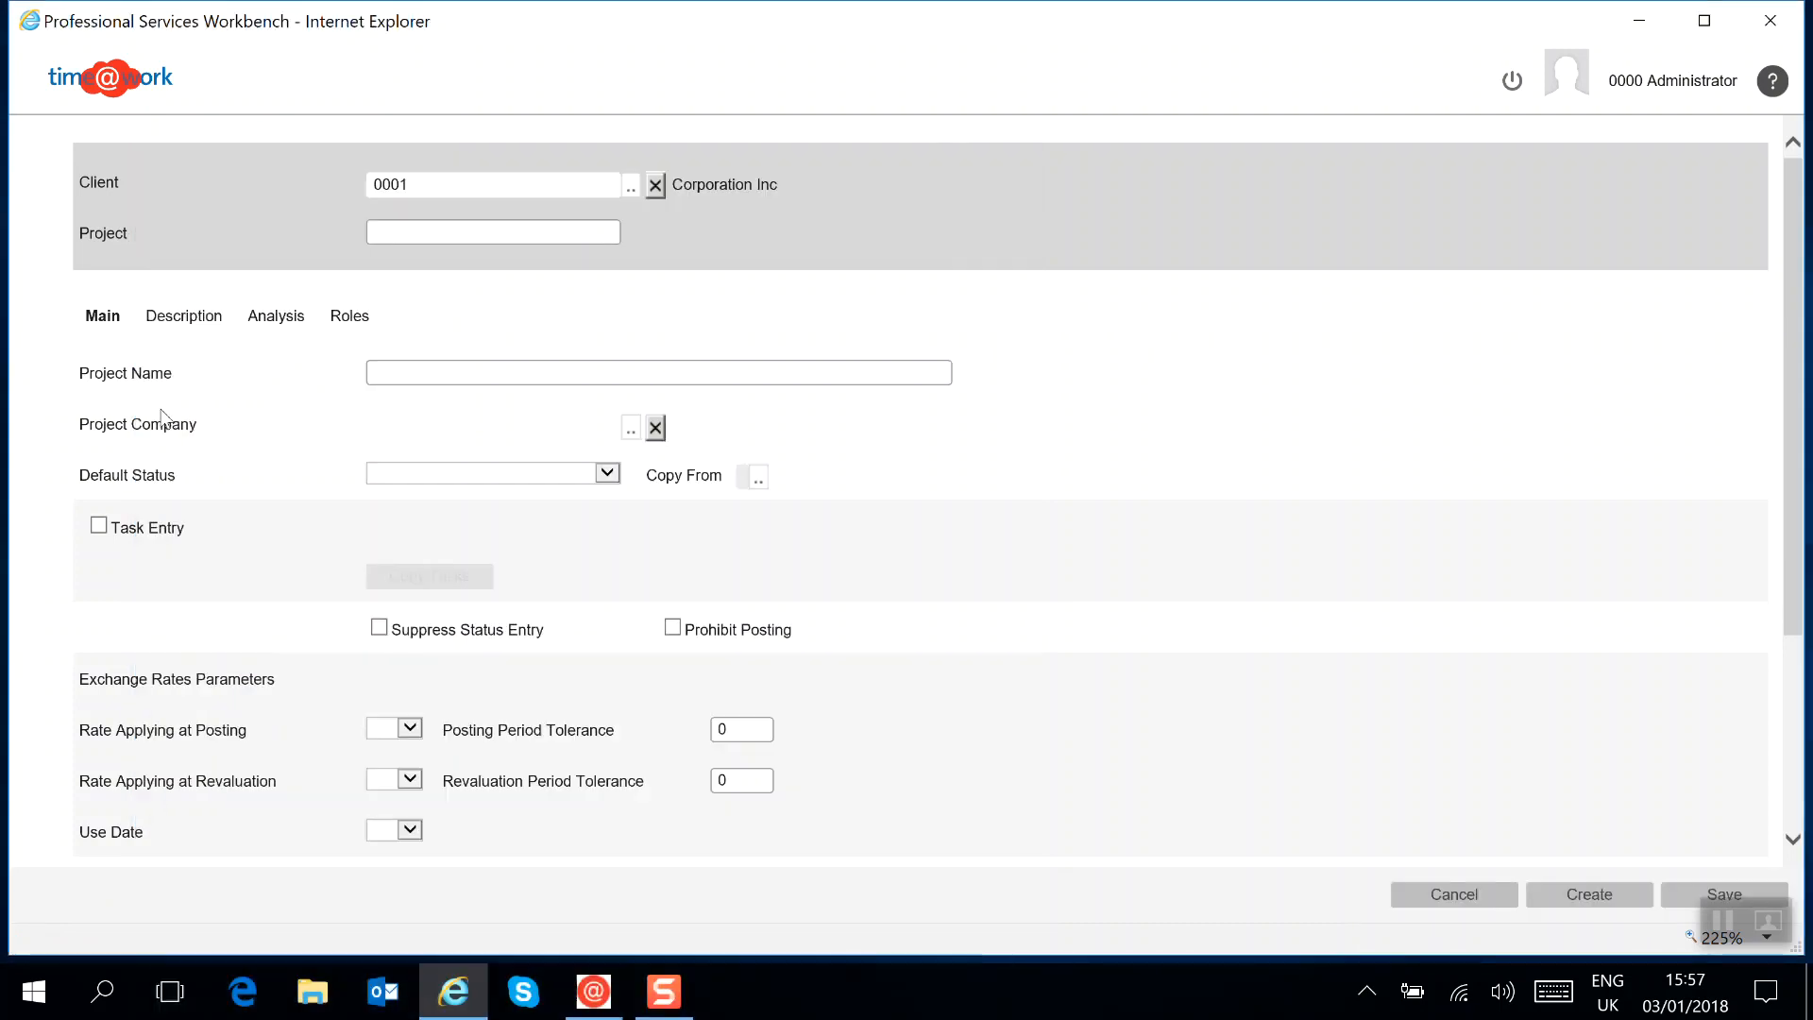
pyautogui.click(398, 236)
pyautogui.write('0')
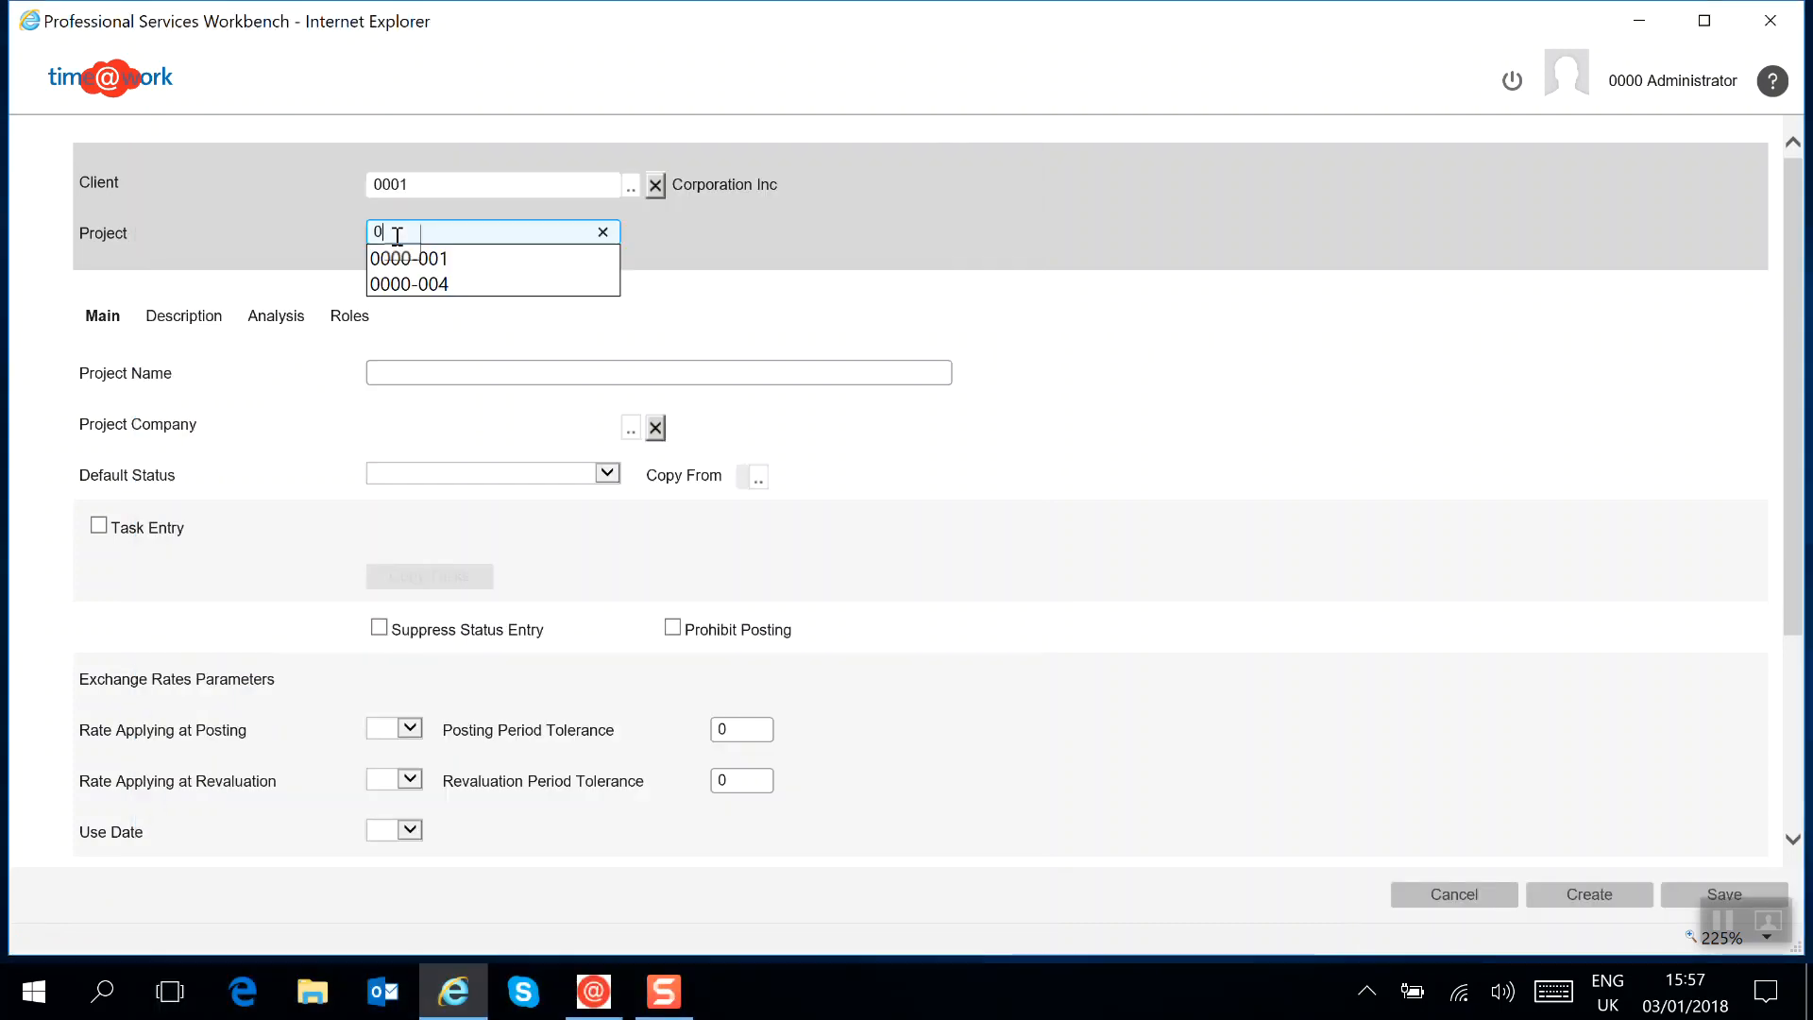
pyautogui.write('001-001')
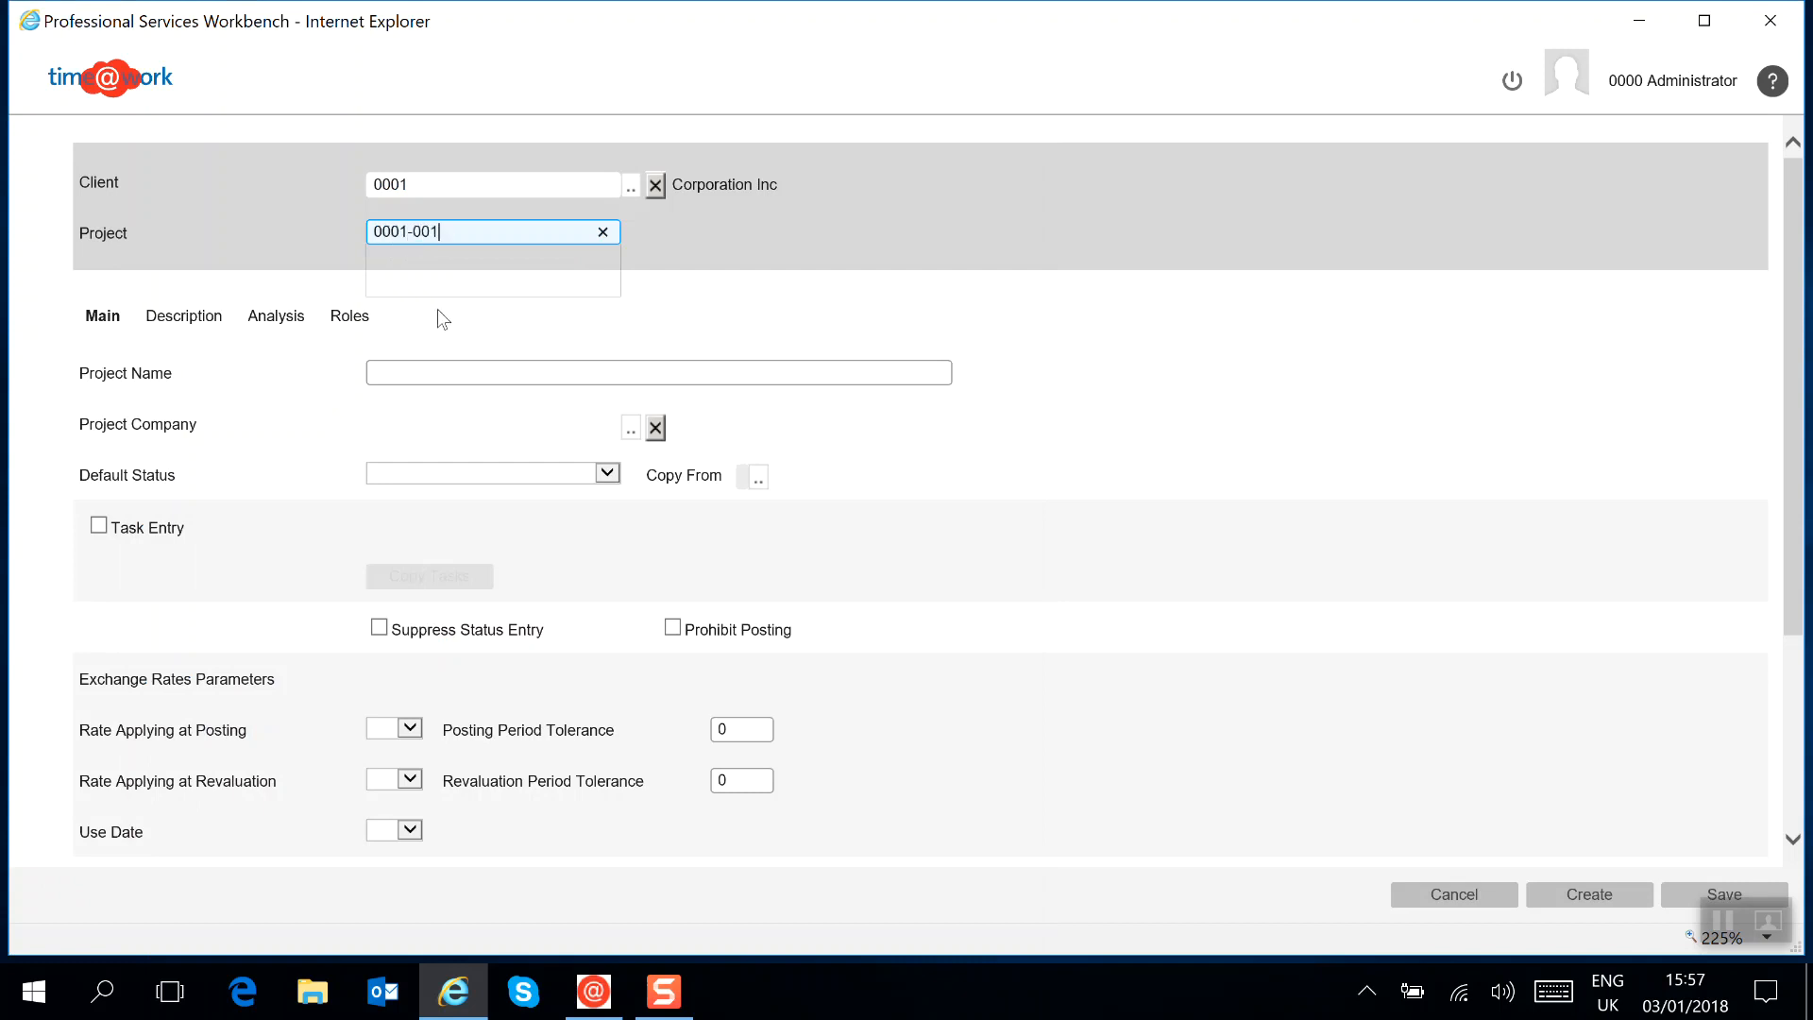
# Enter "Corporation Inc - Project 001" as the project name
pyautogui.click(393, 375)
pyautogui.write('Corp')
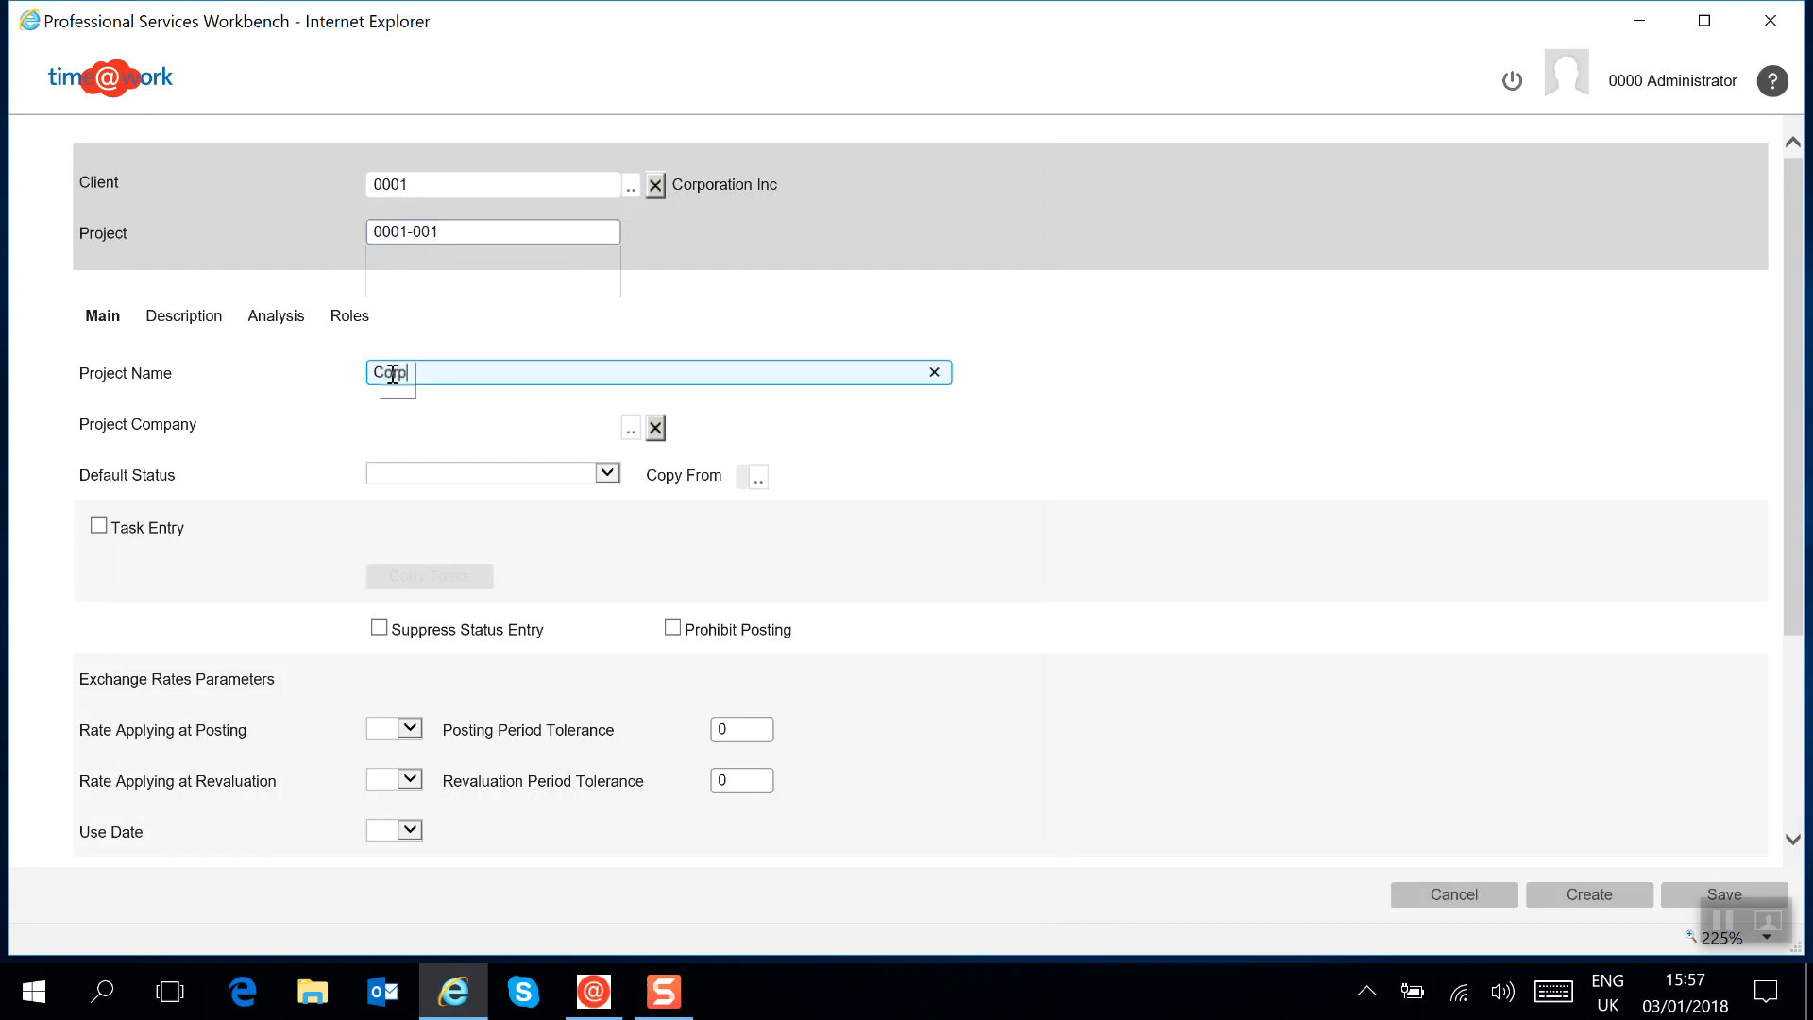
pyautogui.write('oration Inc ')
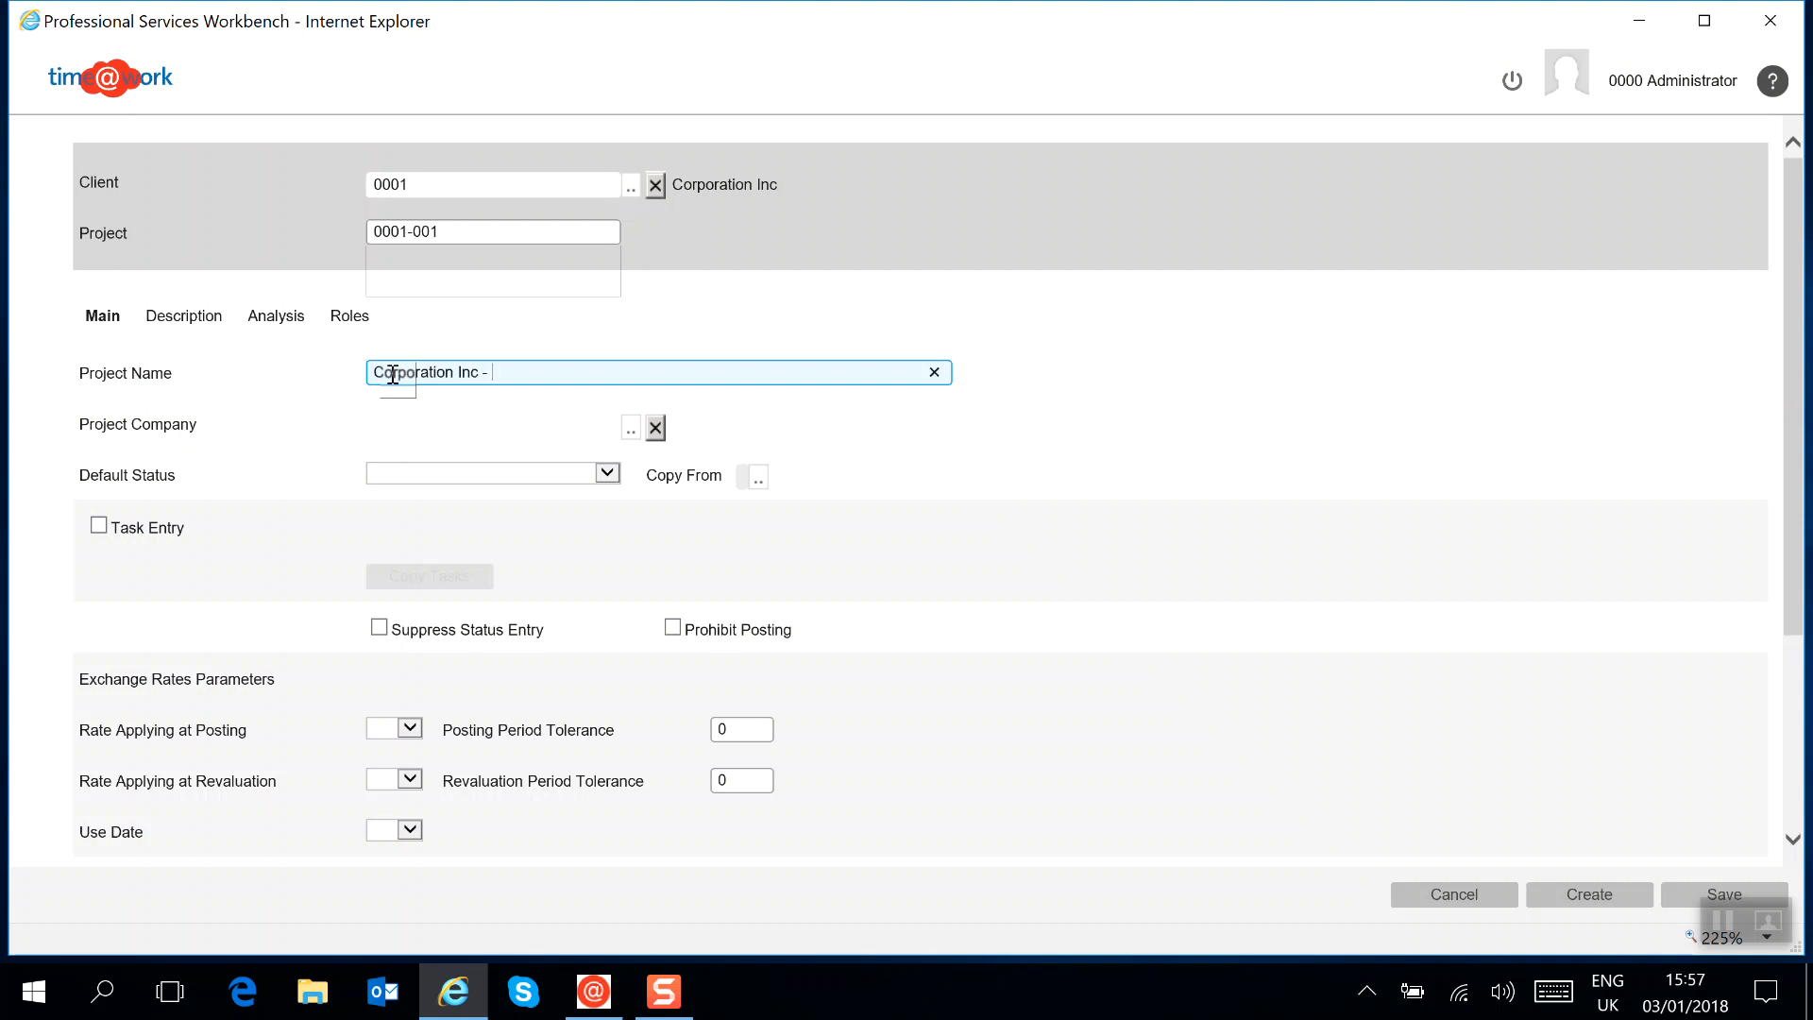
pyautogui.write('- Project 001')
# Set the project's open period from 01-01-18 to 31-01-18
pyautogui.moveTo(1798, 300); pyautogui.dragTo(1806, 370)
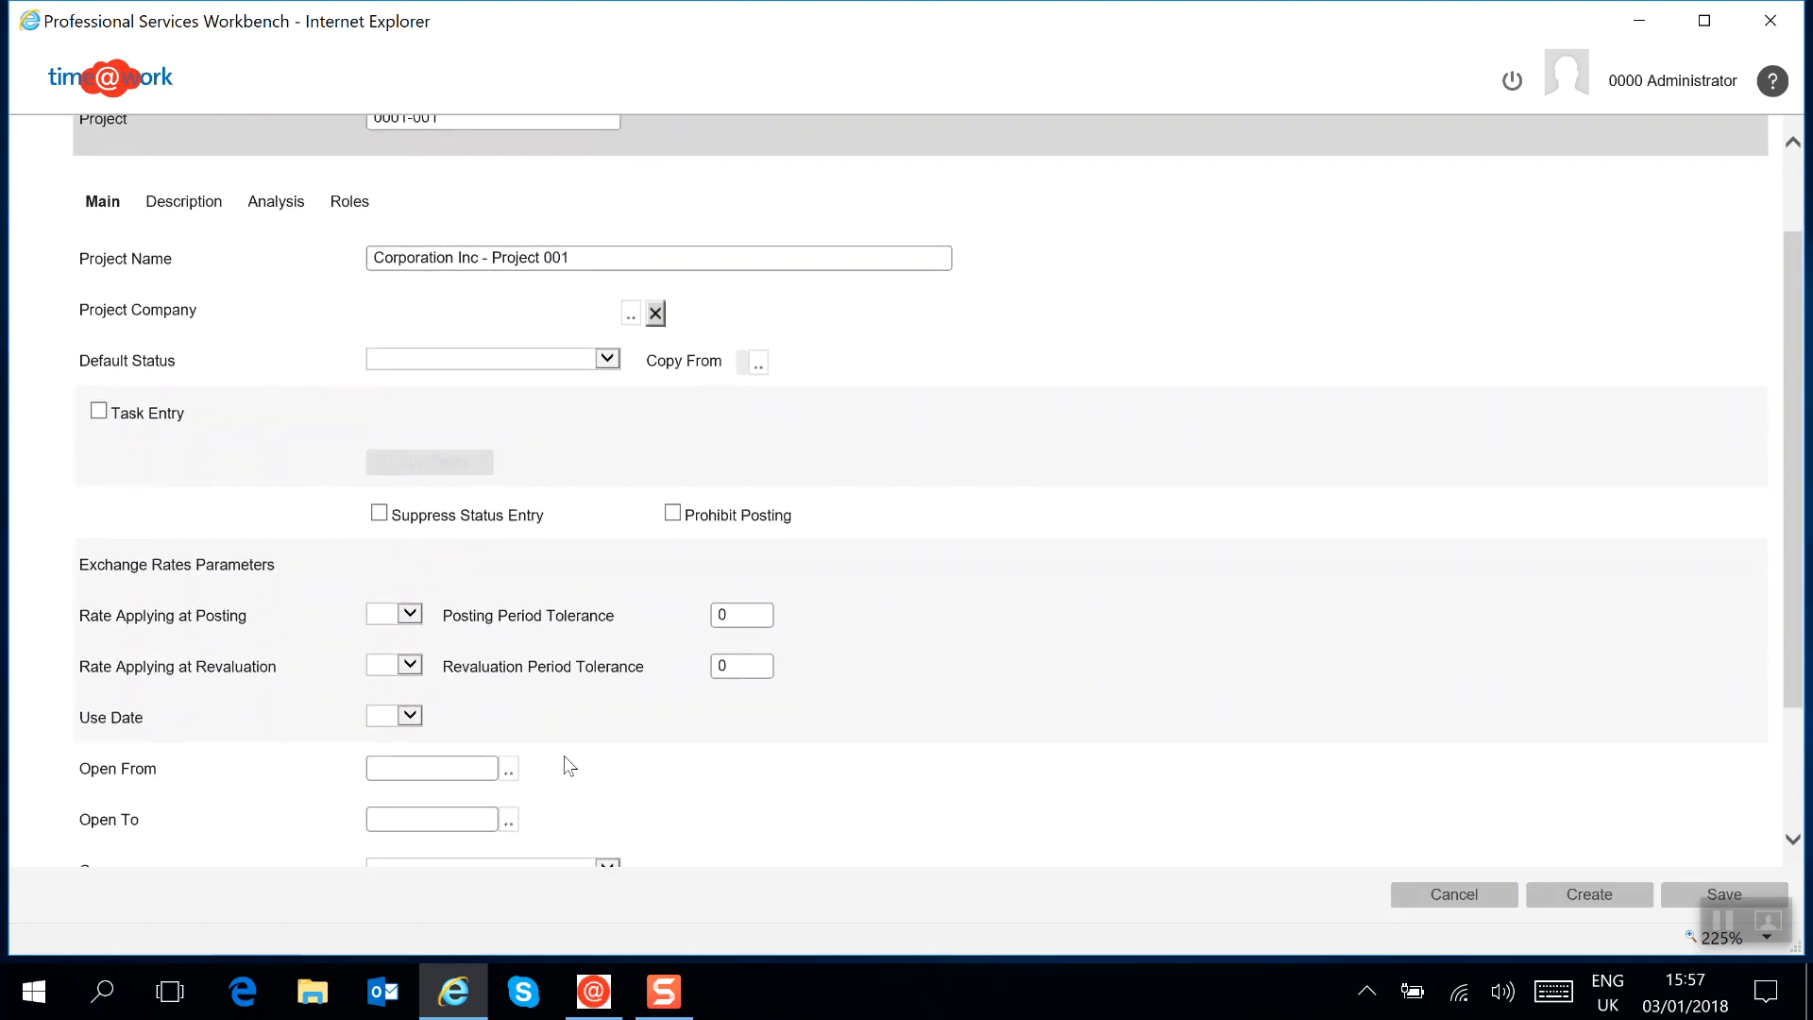
pyautogui.click(508, 770)
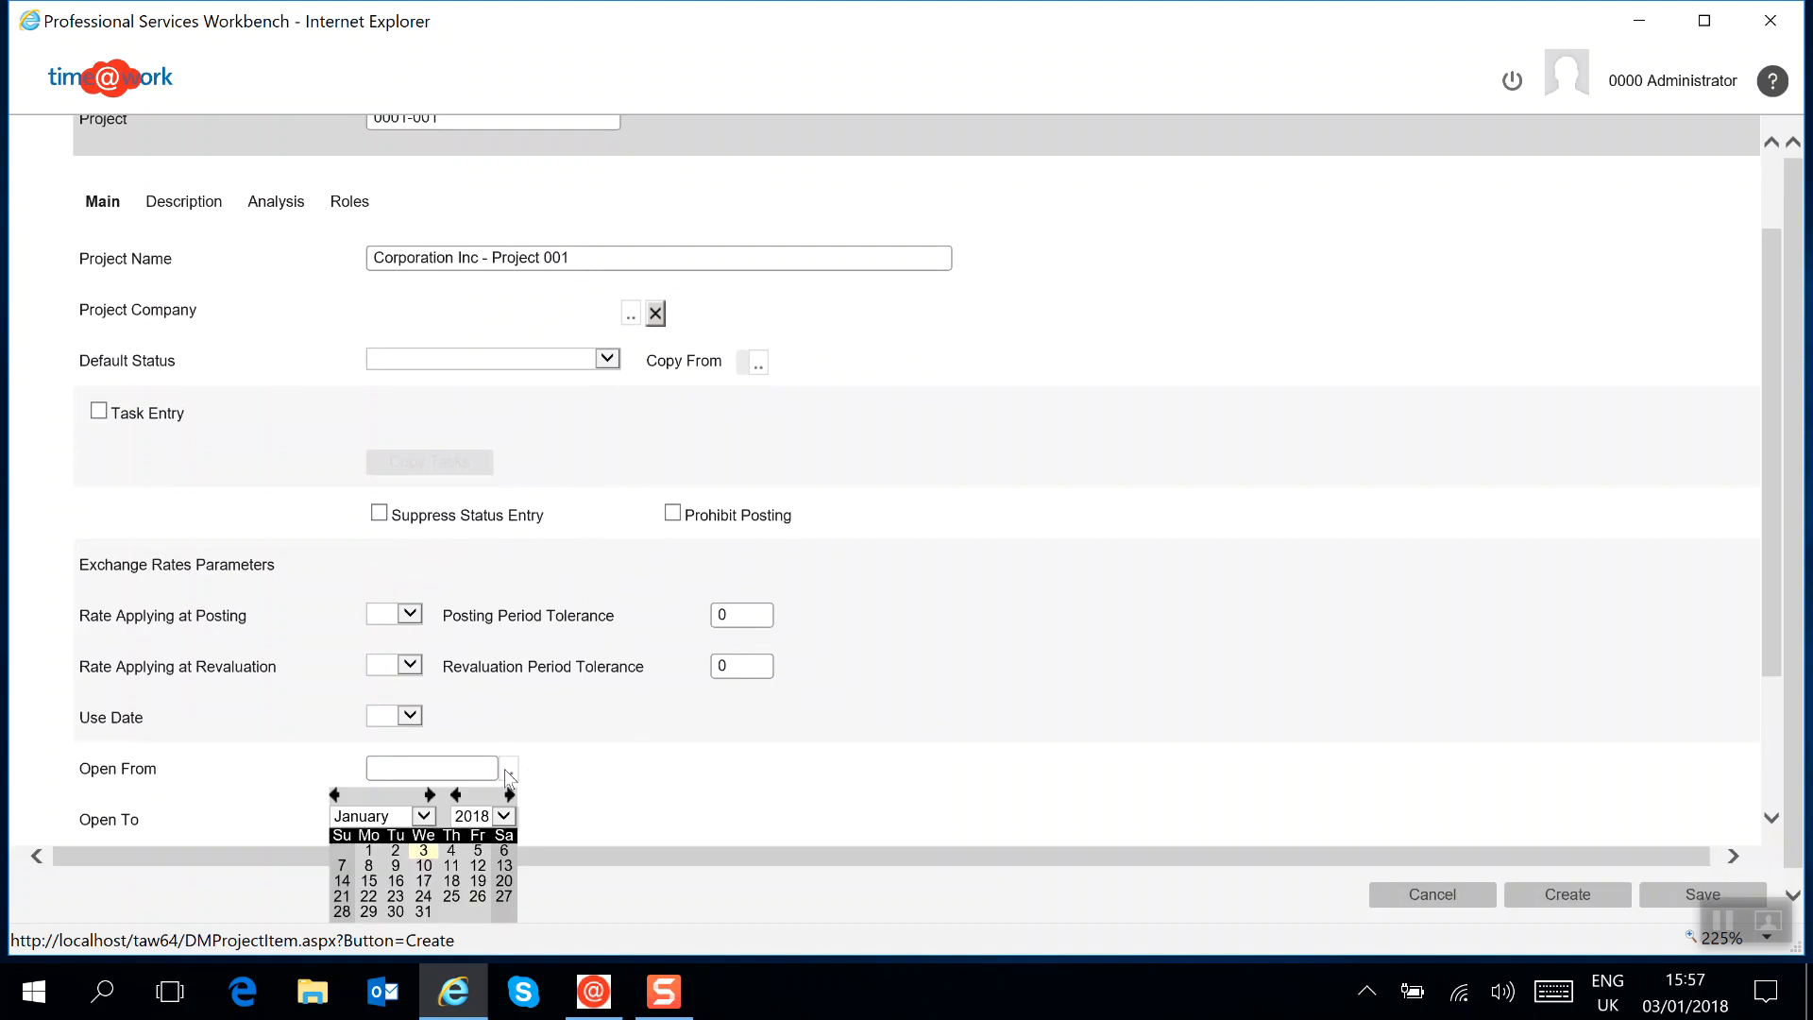
pyautogui.click(368, 849)
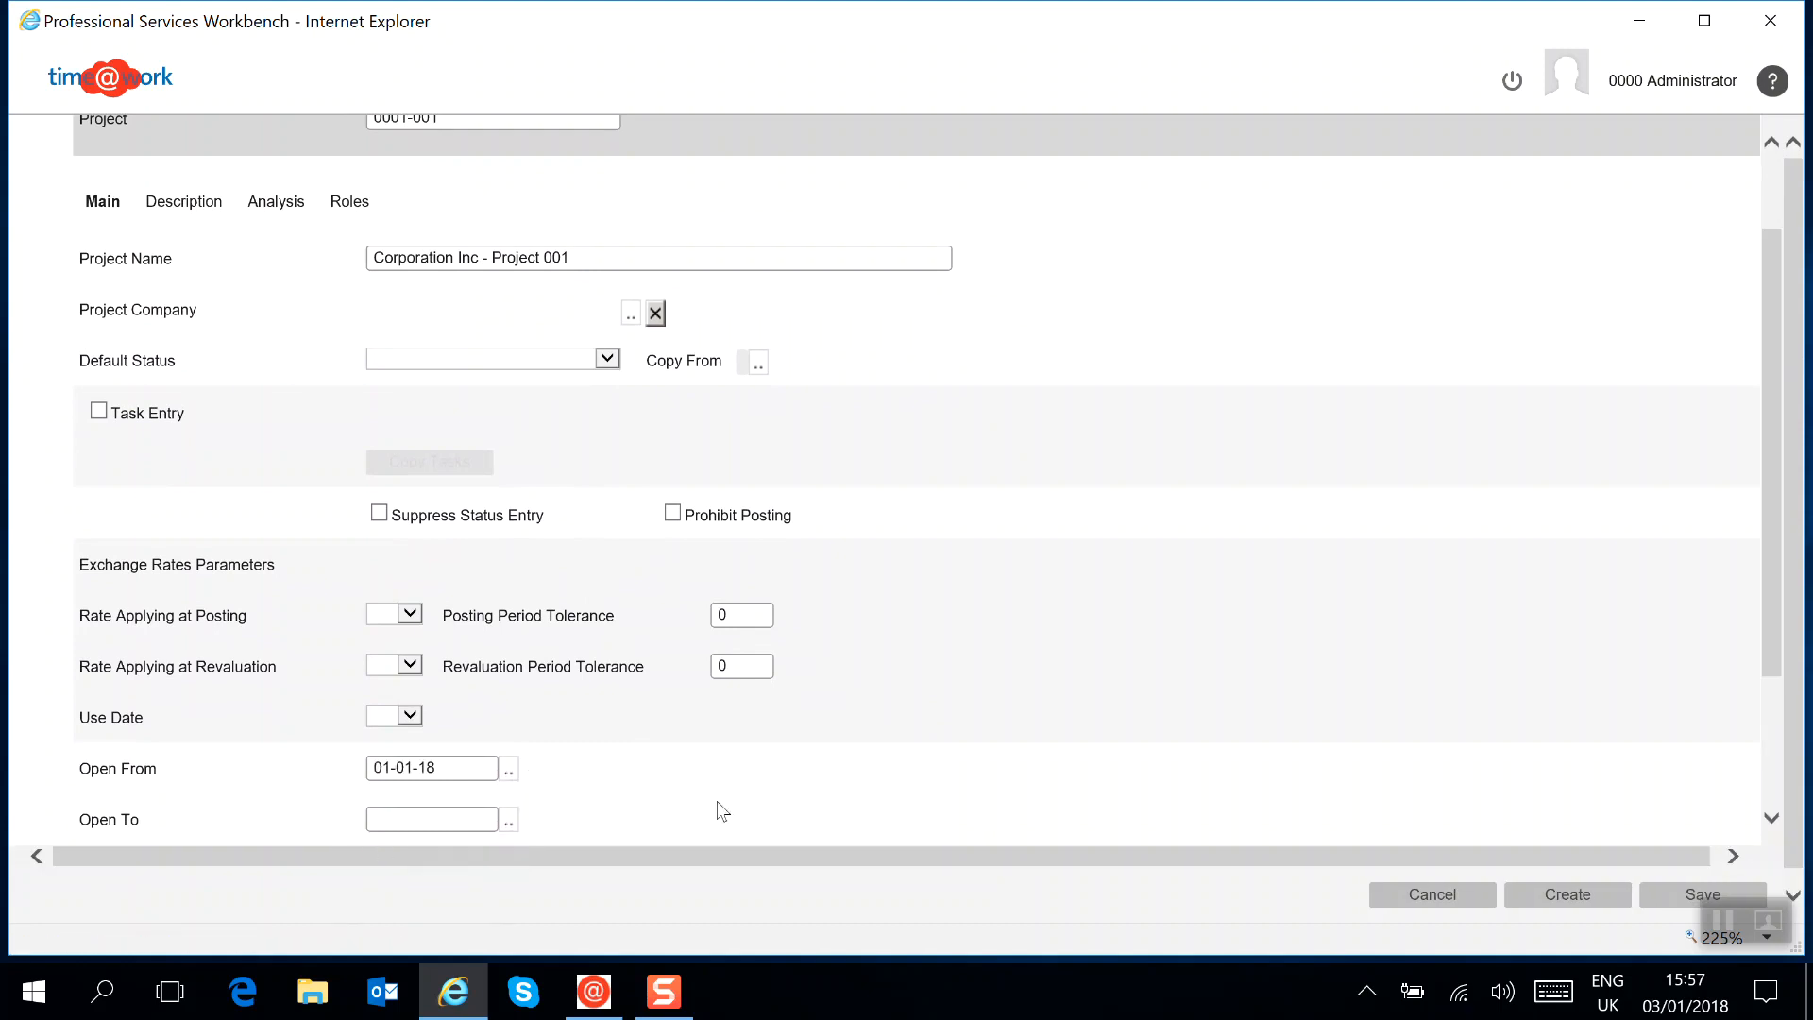
pyautogui.click(508, 821)
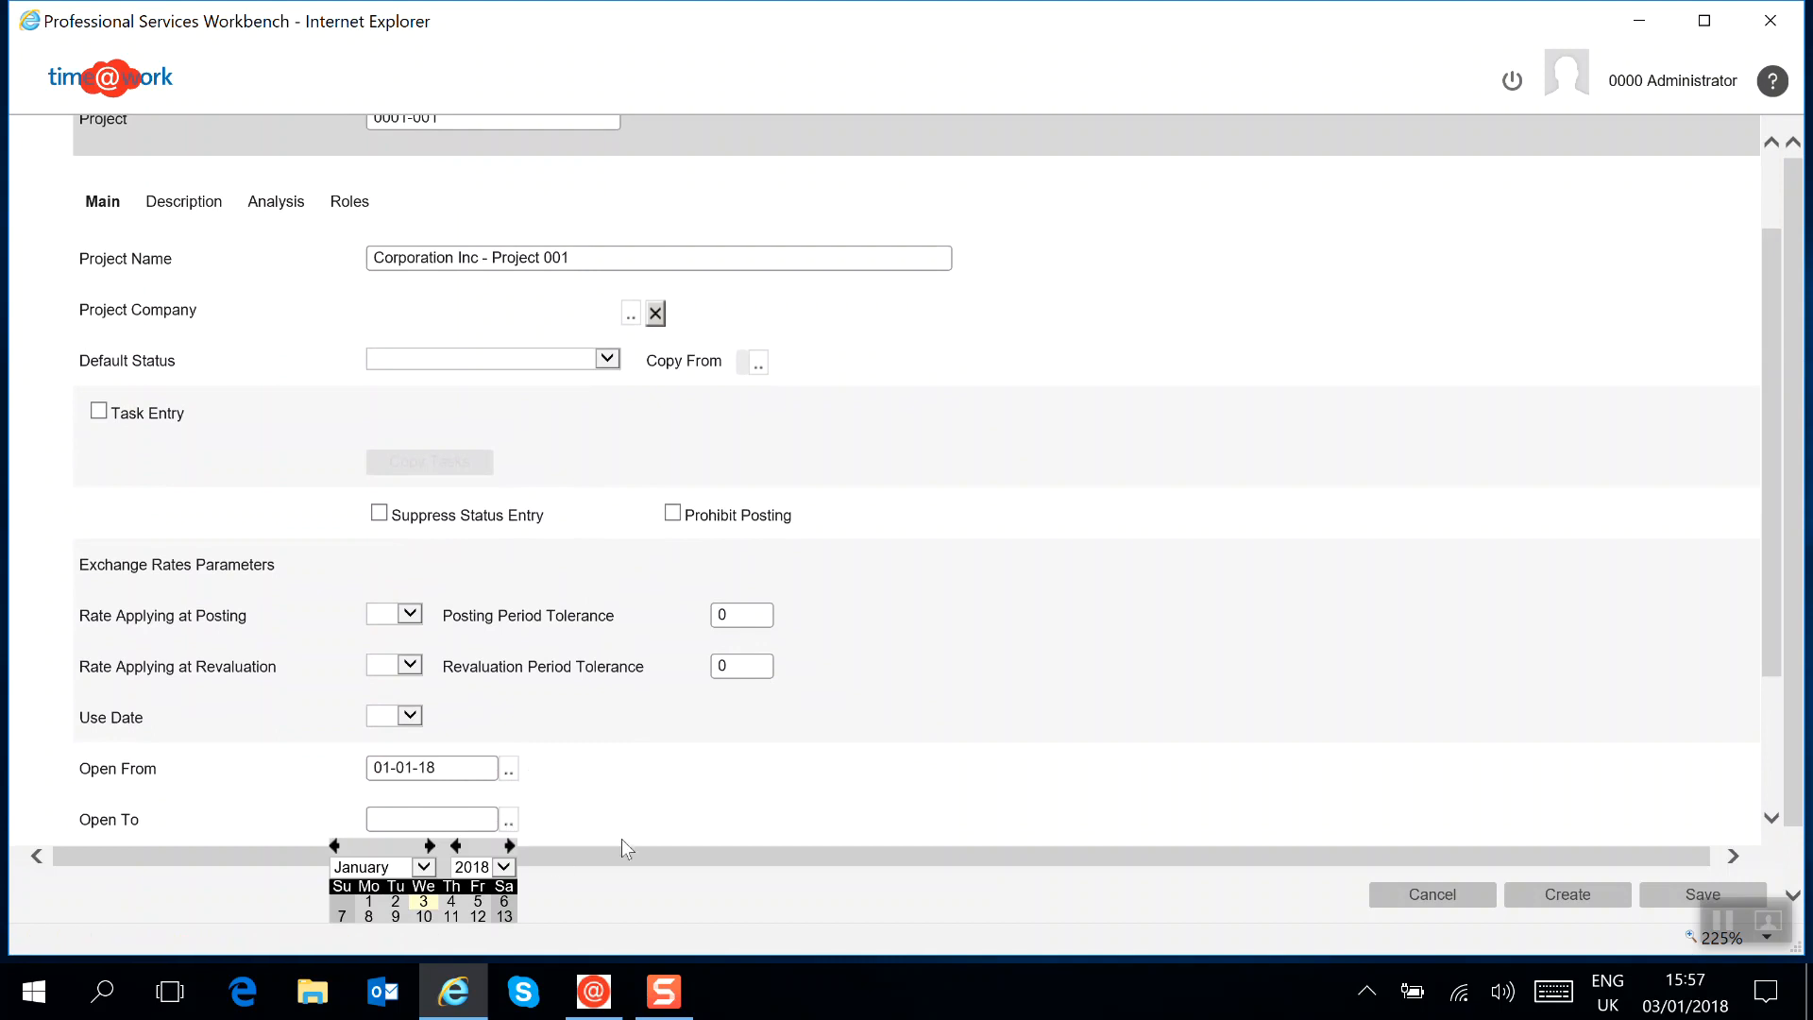
pyautogui.moveTo(1771, 555); pyautogui.dragTo(1794, 757)
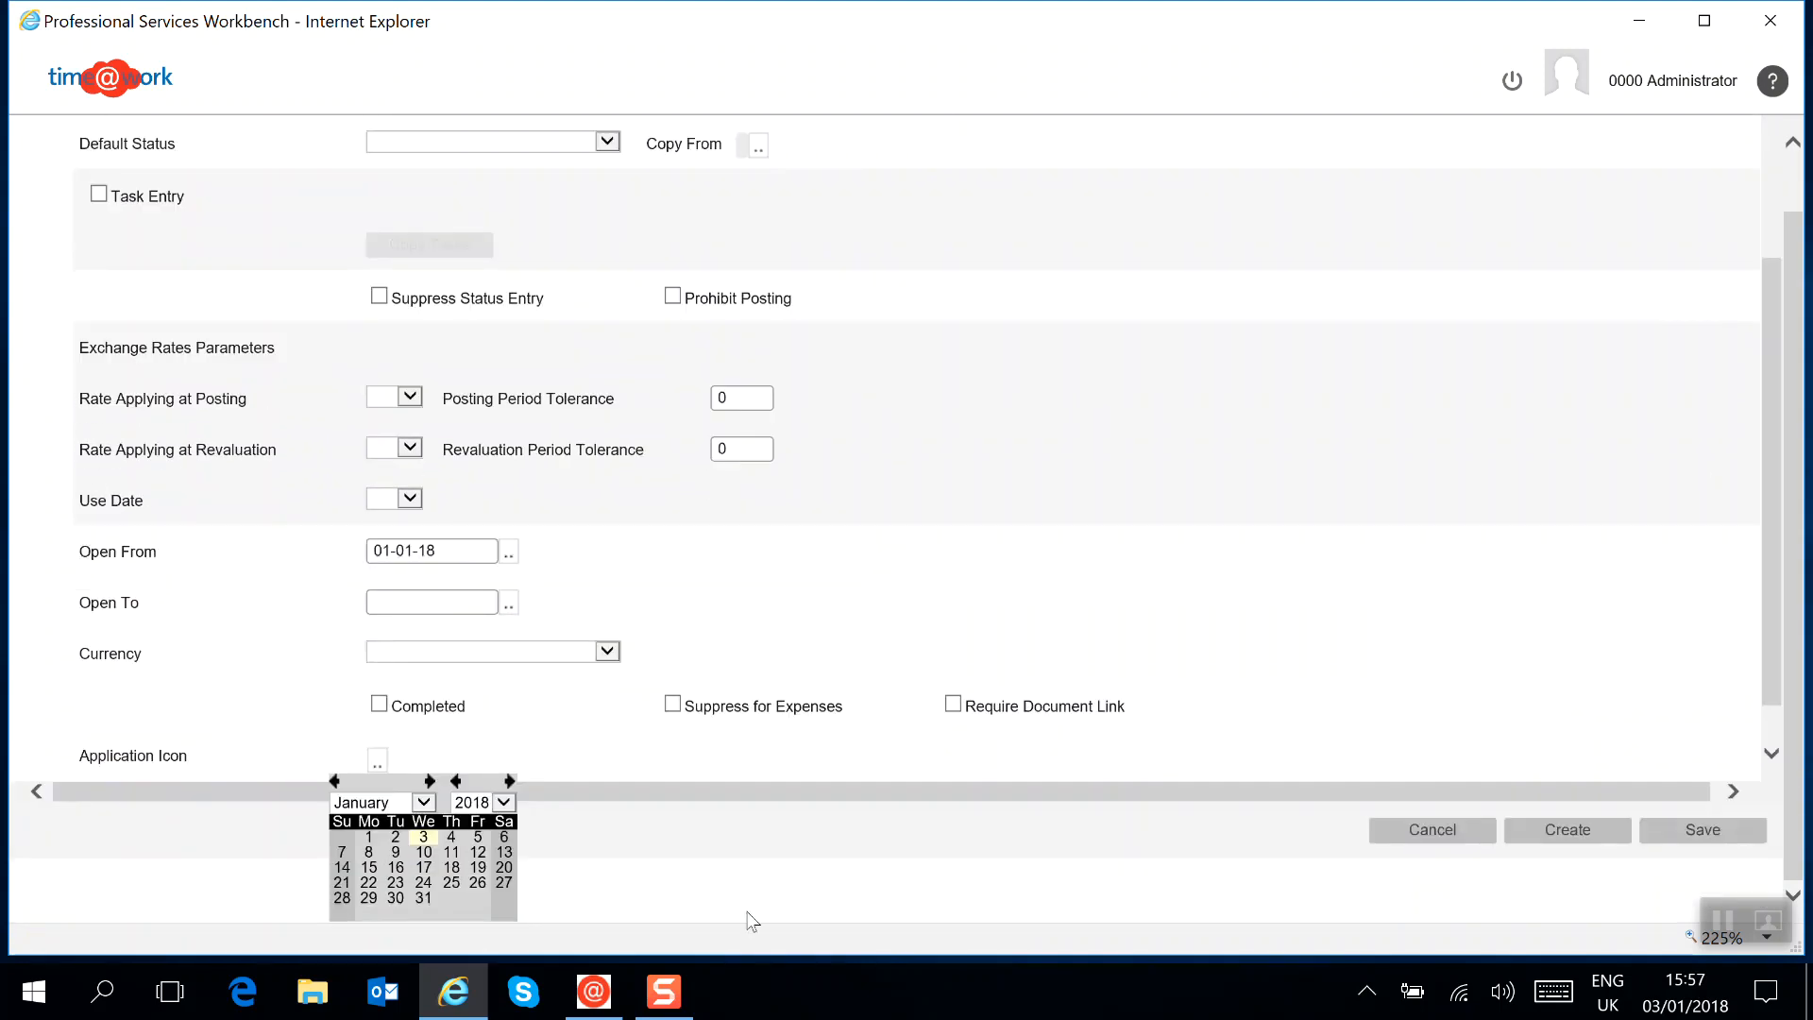
pyautogui.click(423, 899)
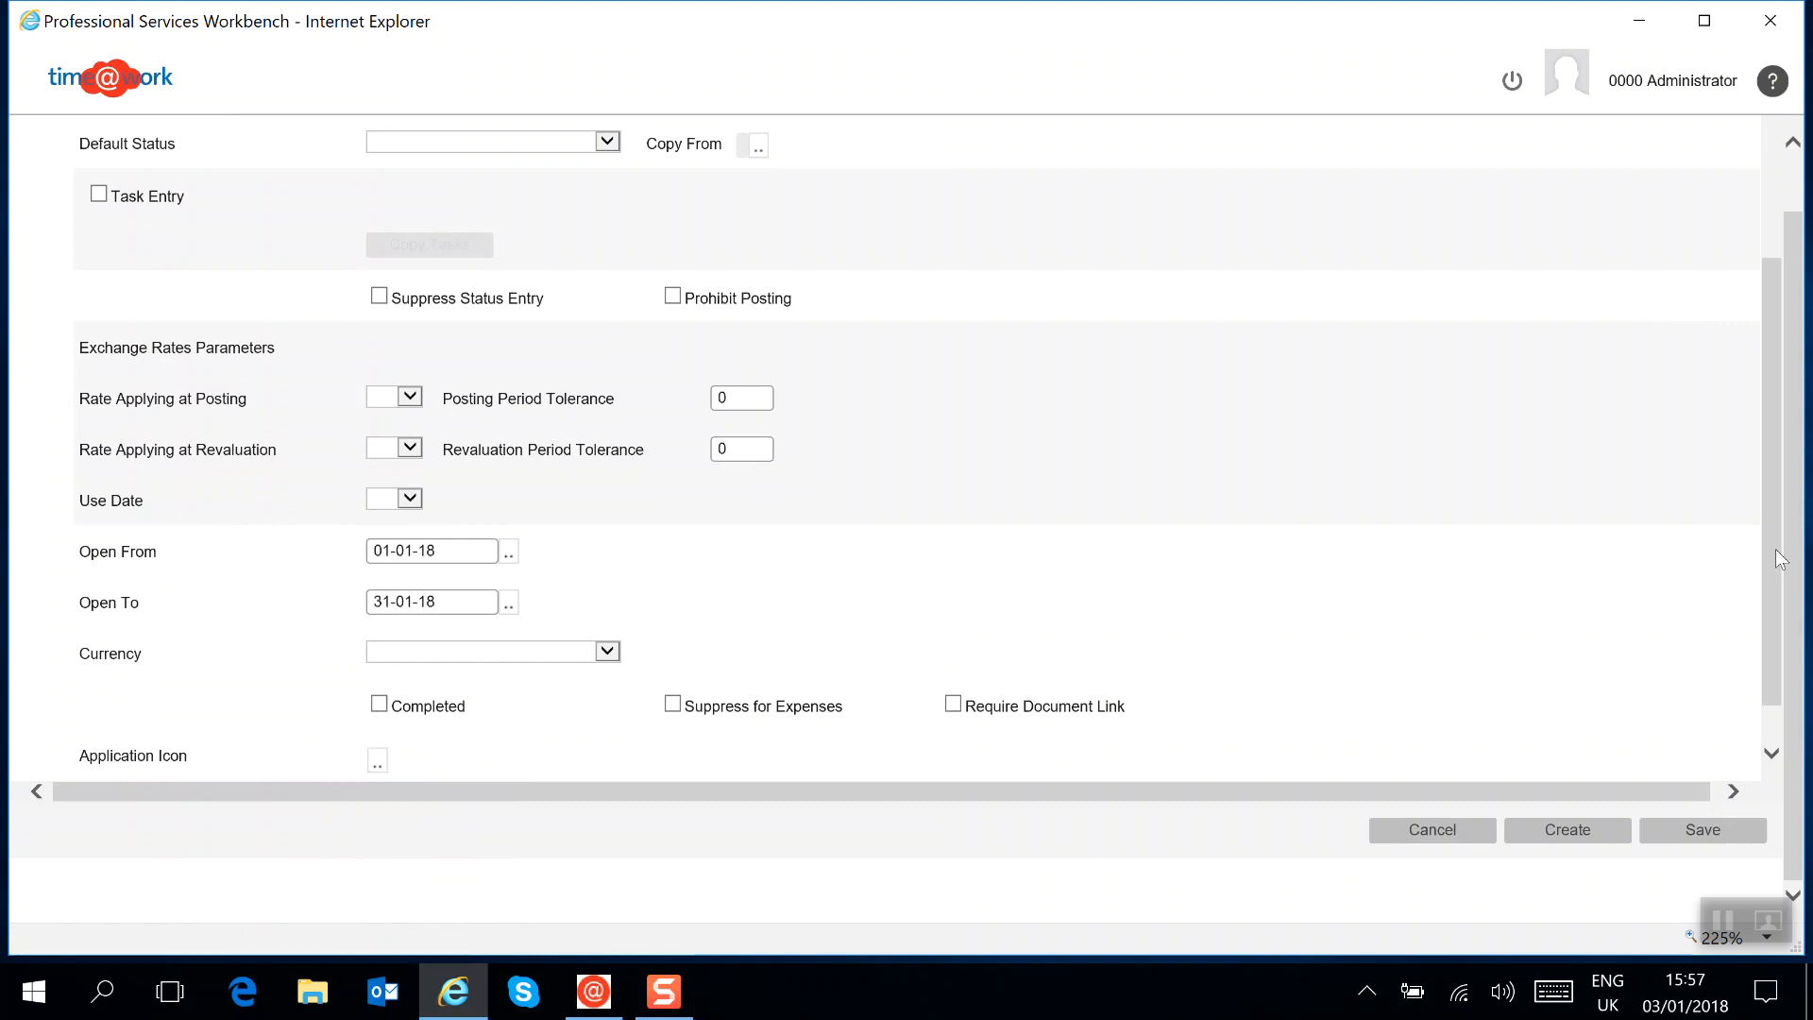
# Enable Task Entry for the project and enter "Description" as its description text
pyautogui.moveTo(1773, 551); pyautogui.dragTo(1764, 357)
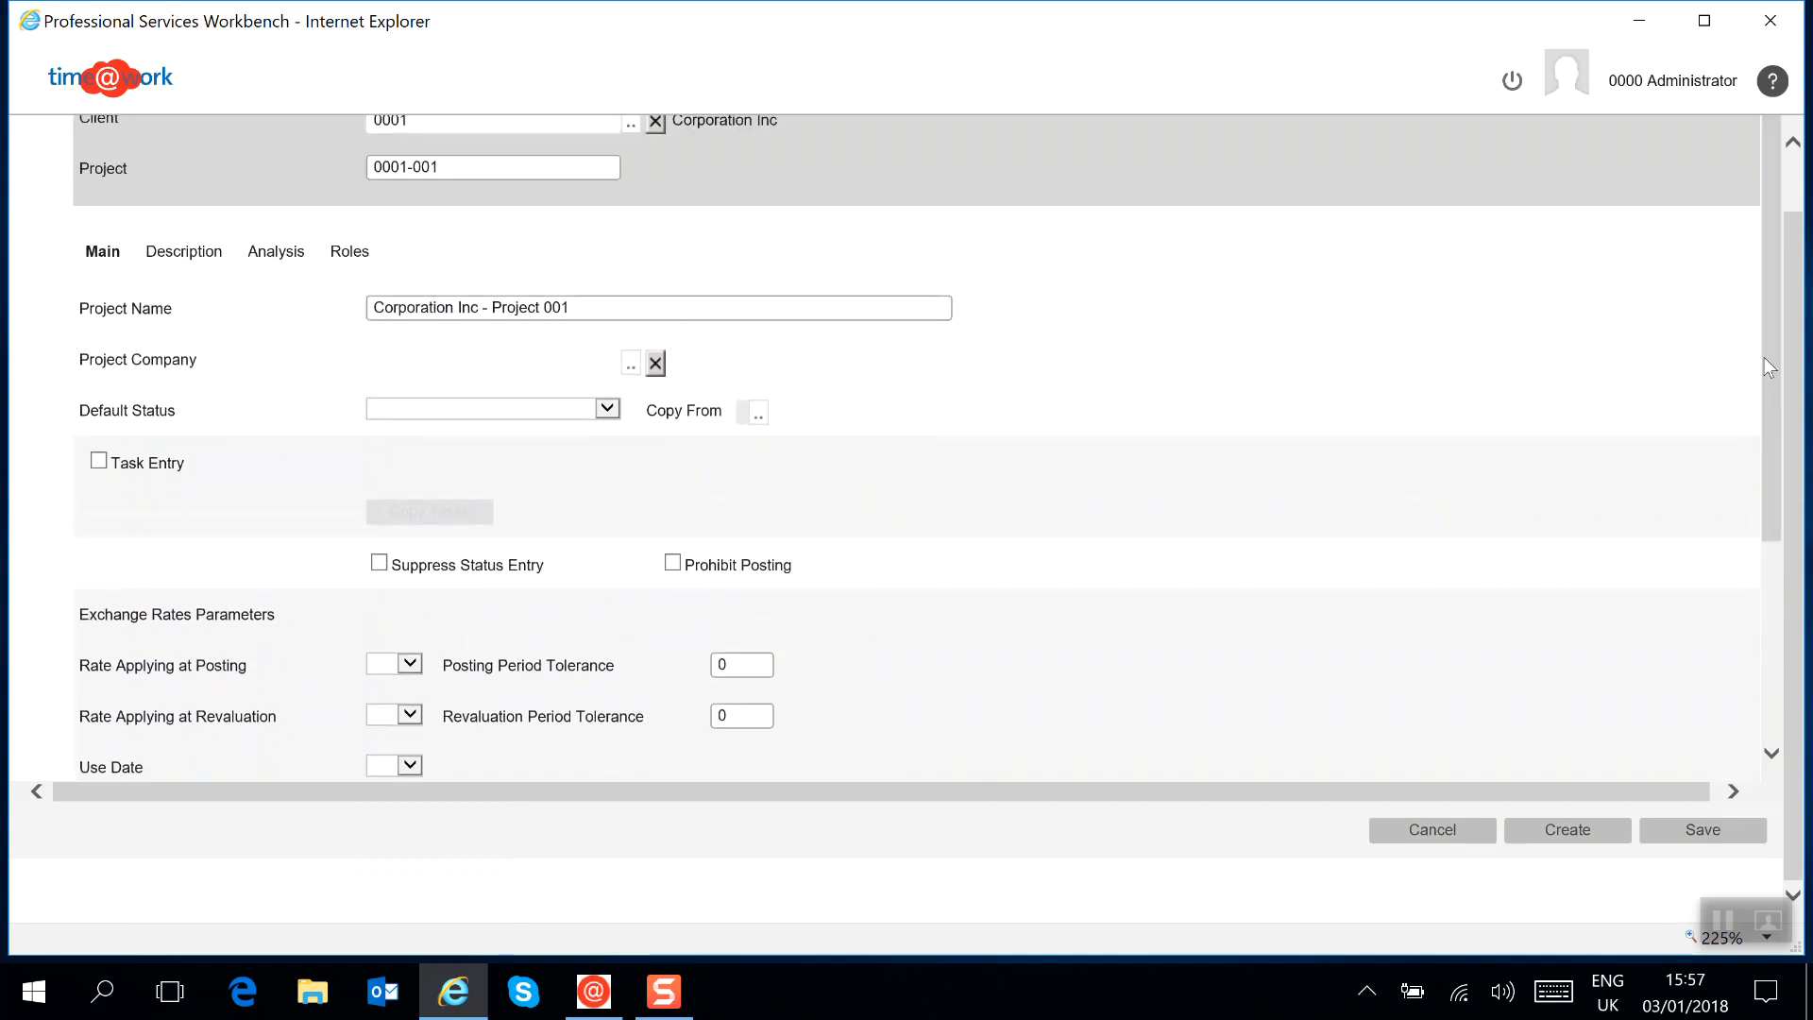
pyautogui.moveTo(1796, 304); pyautogui.dragTo(1794, 244)
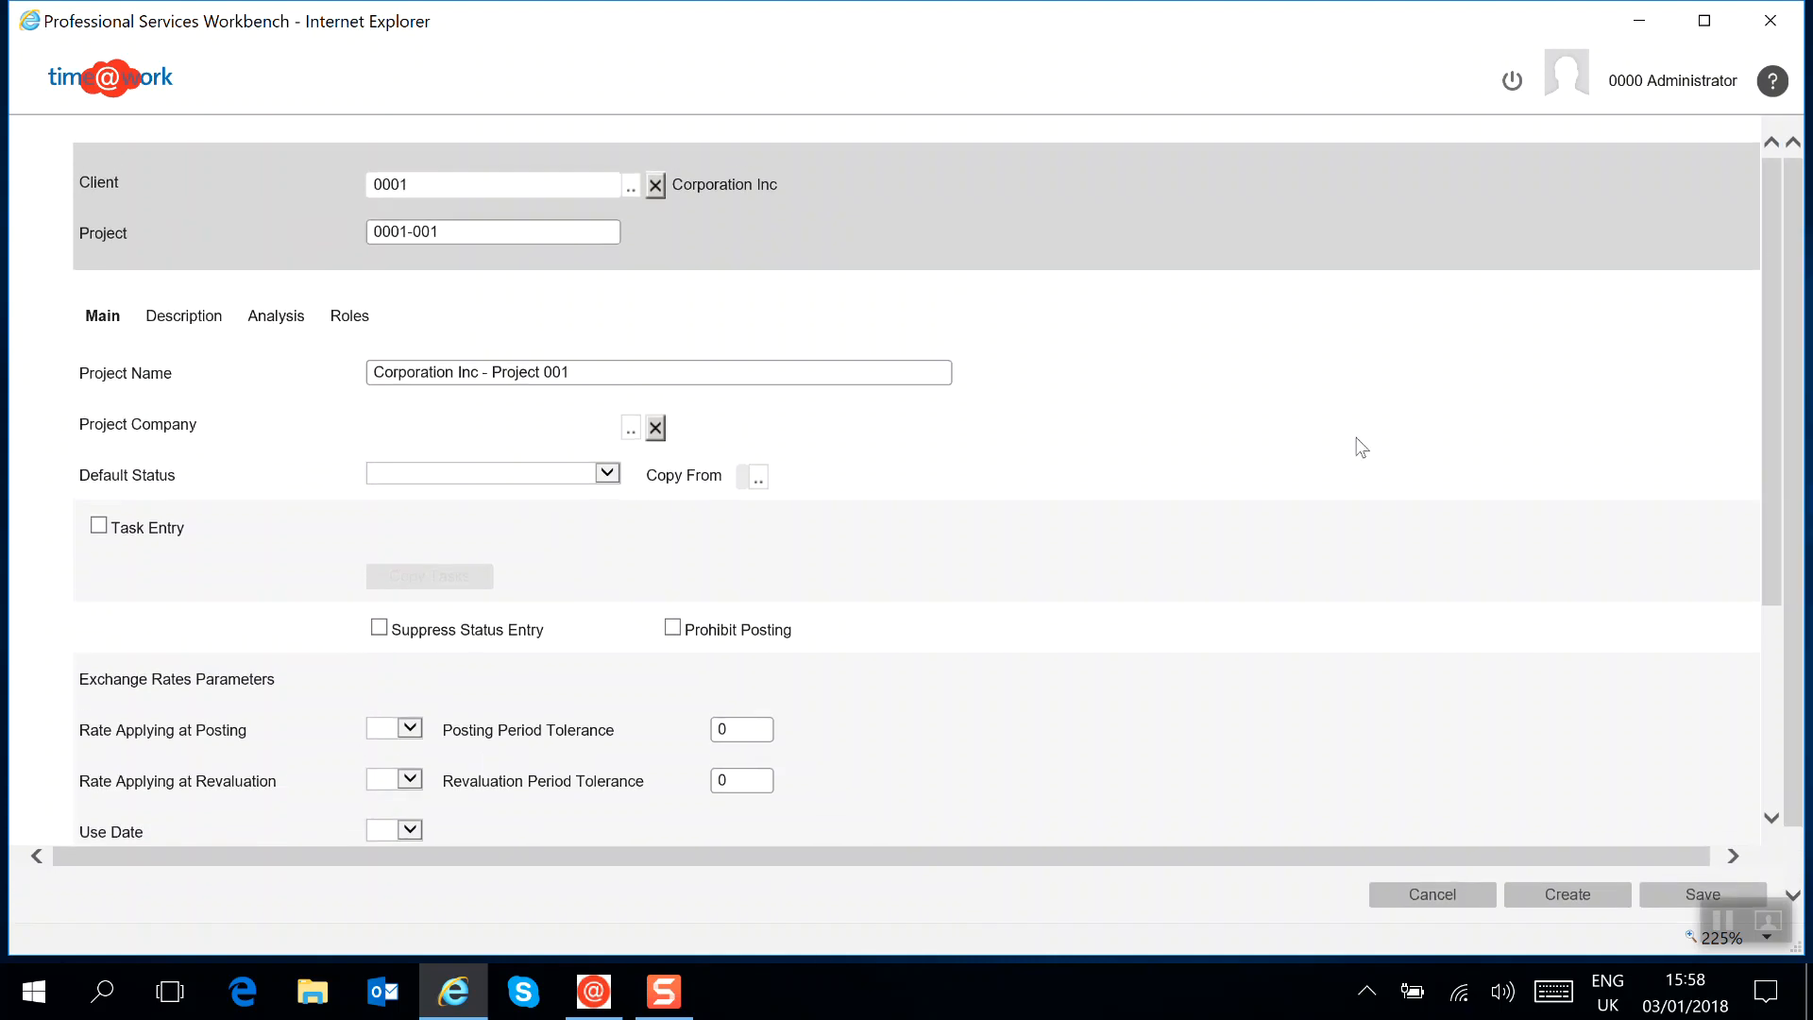
pyautogui.click(100, 529)
pyautogui.click(162, 318)
pyautogui.click(428, 392)
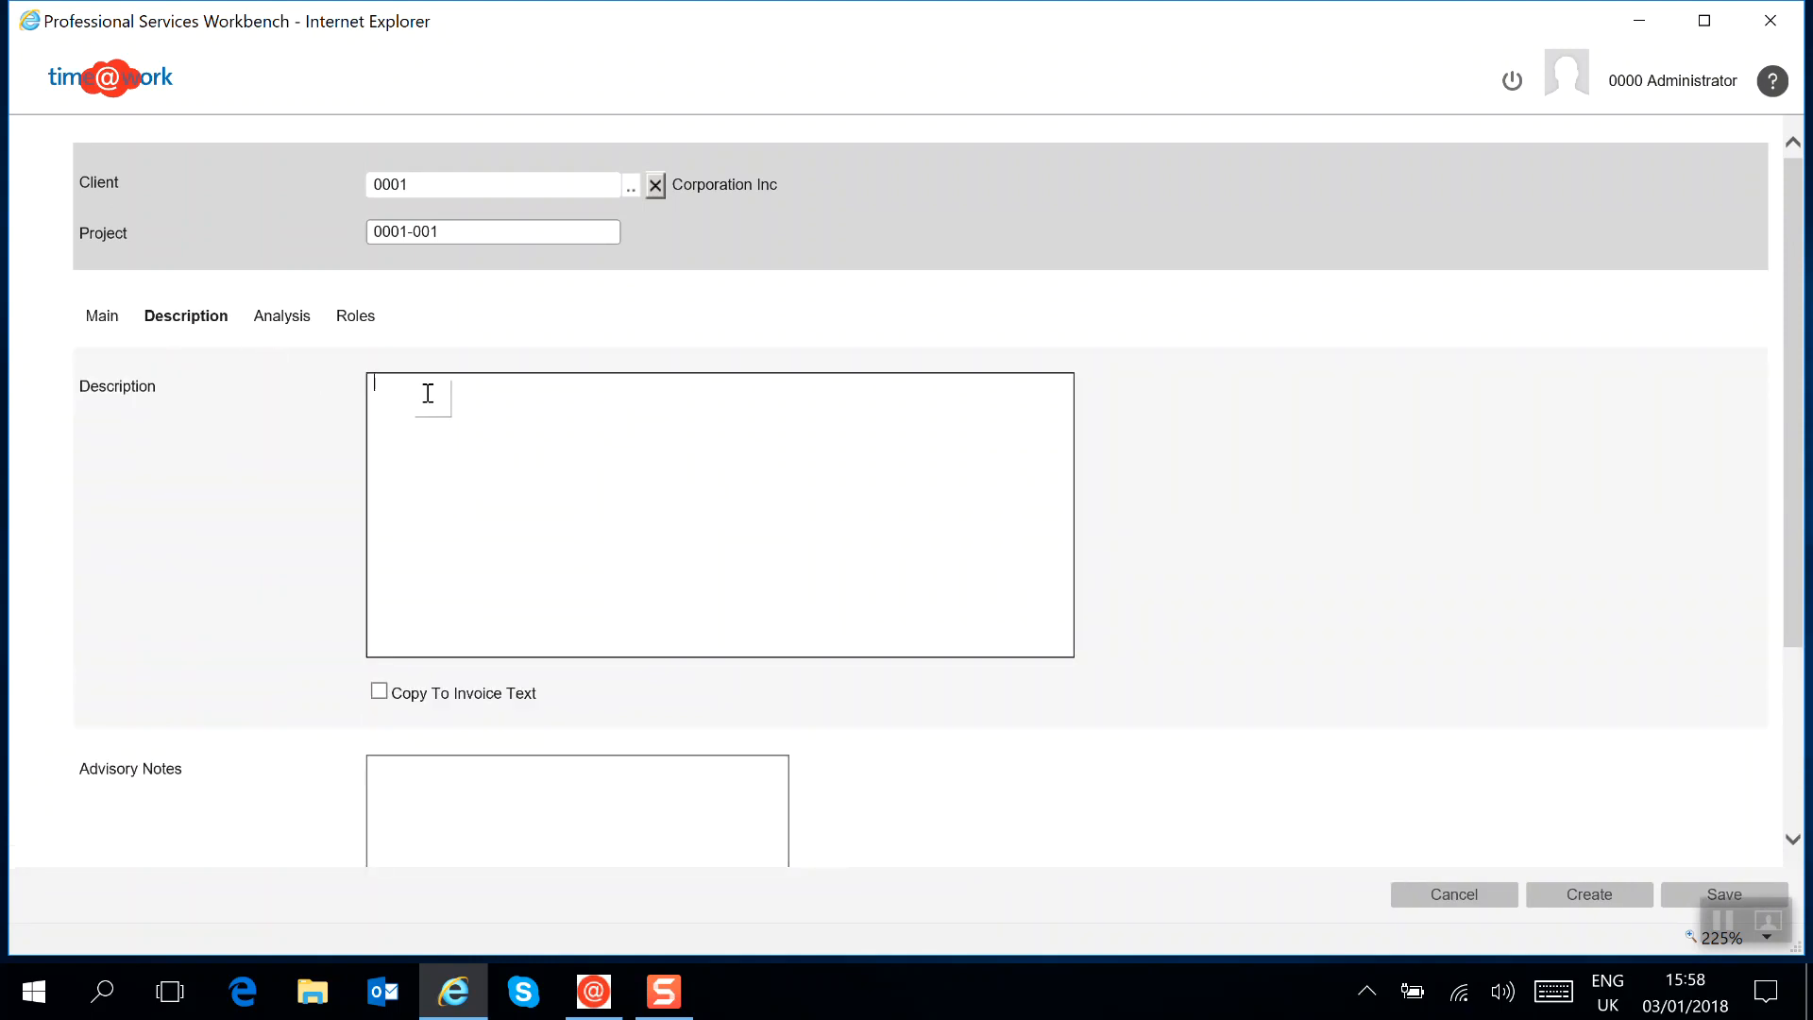
pyautogui.write('Description')
# Set the project's cost centre to Services and its location to North in the analysis values
pyautogui.click(281, 317)
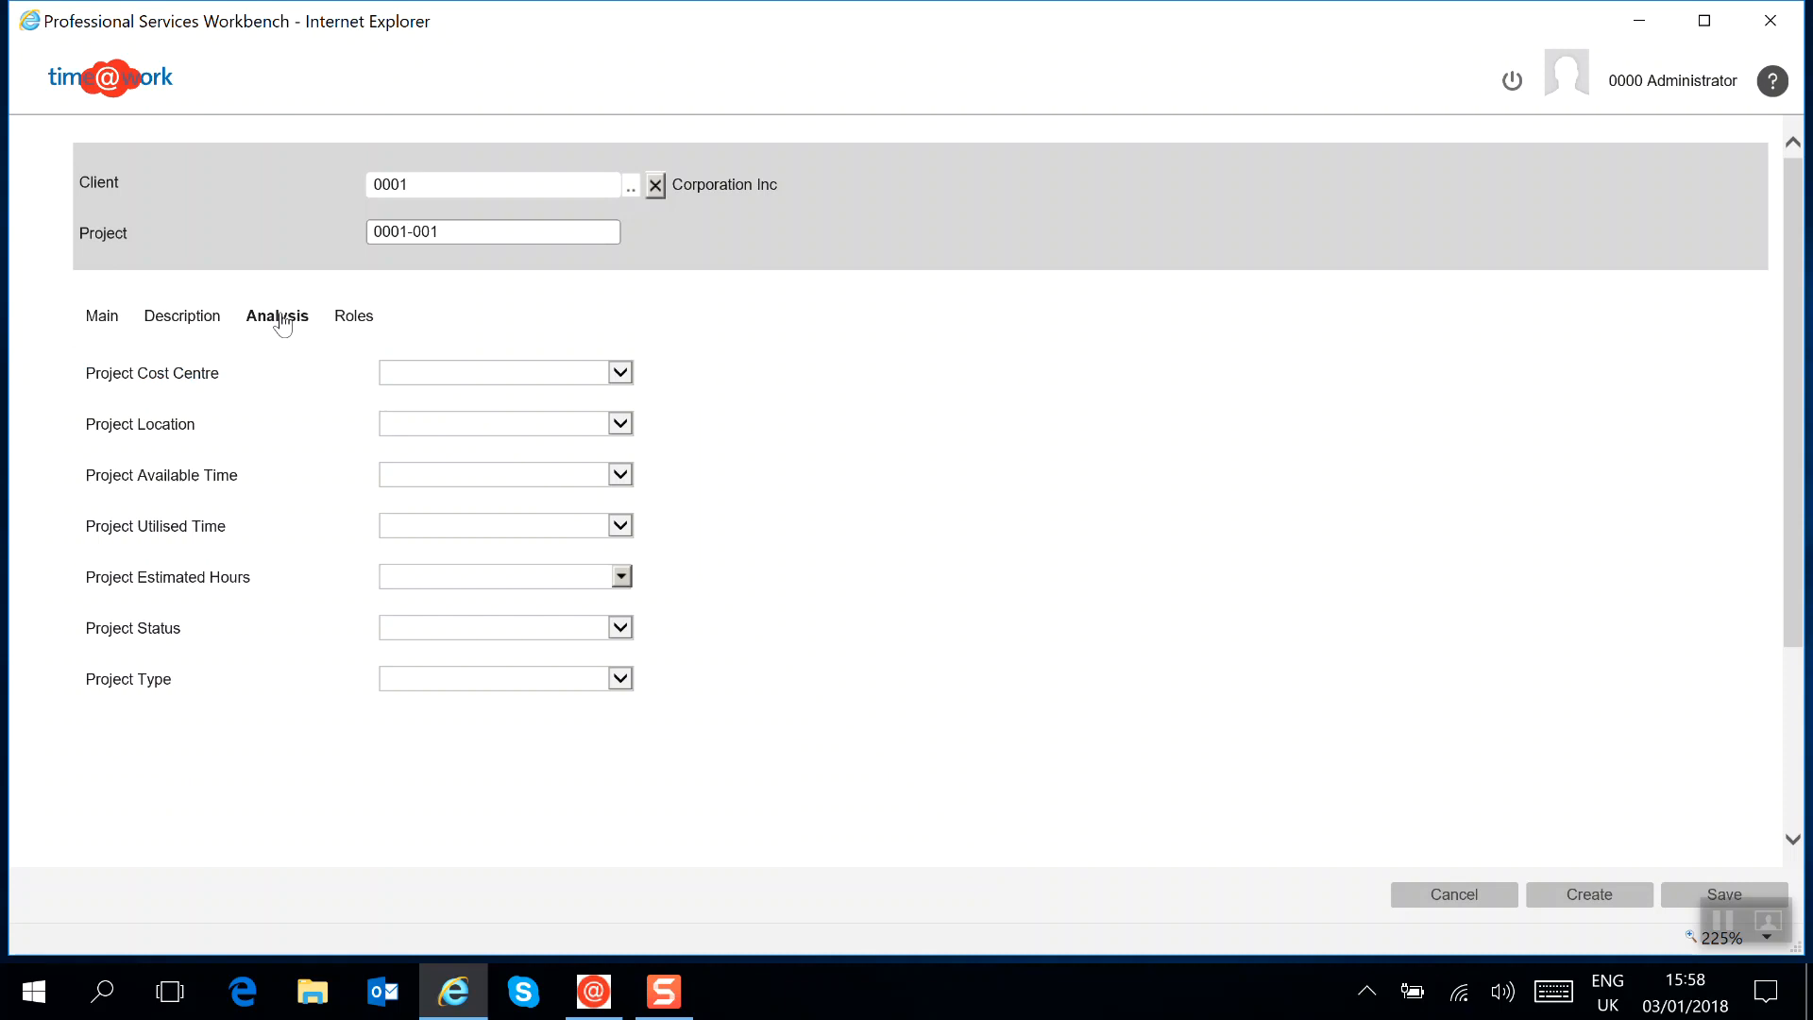
pyautogui.click(533, 380)
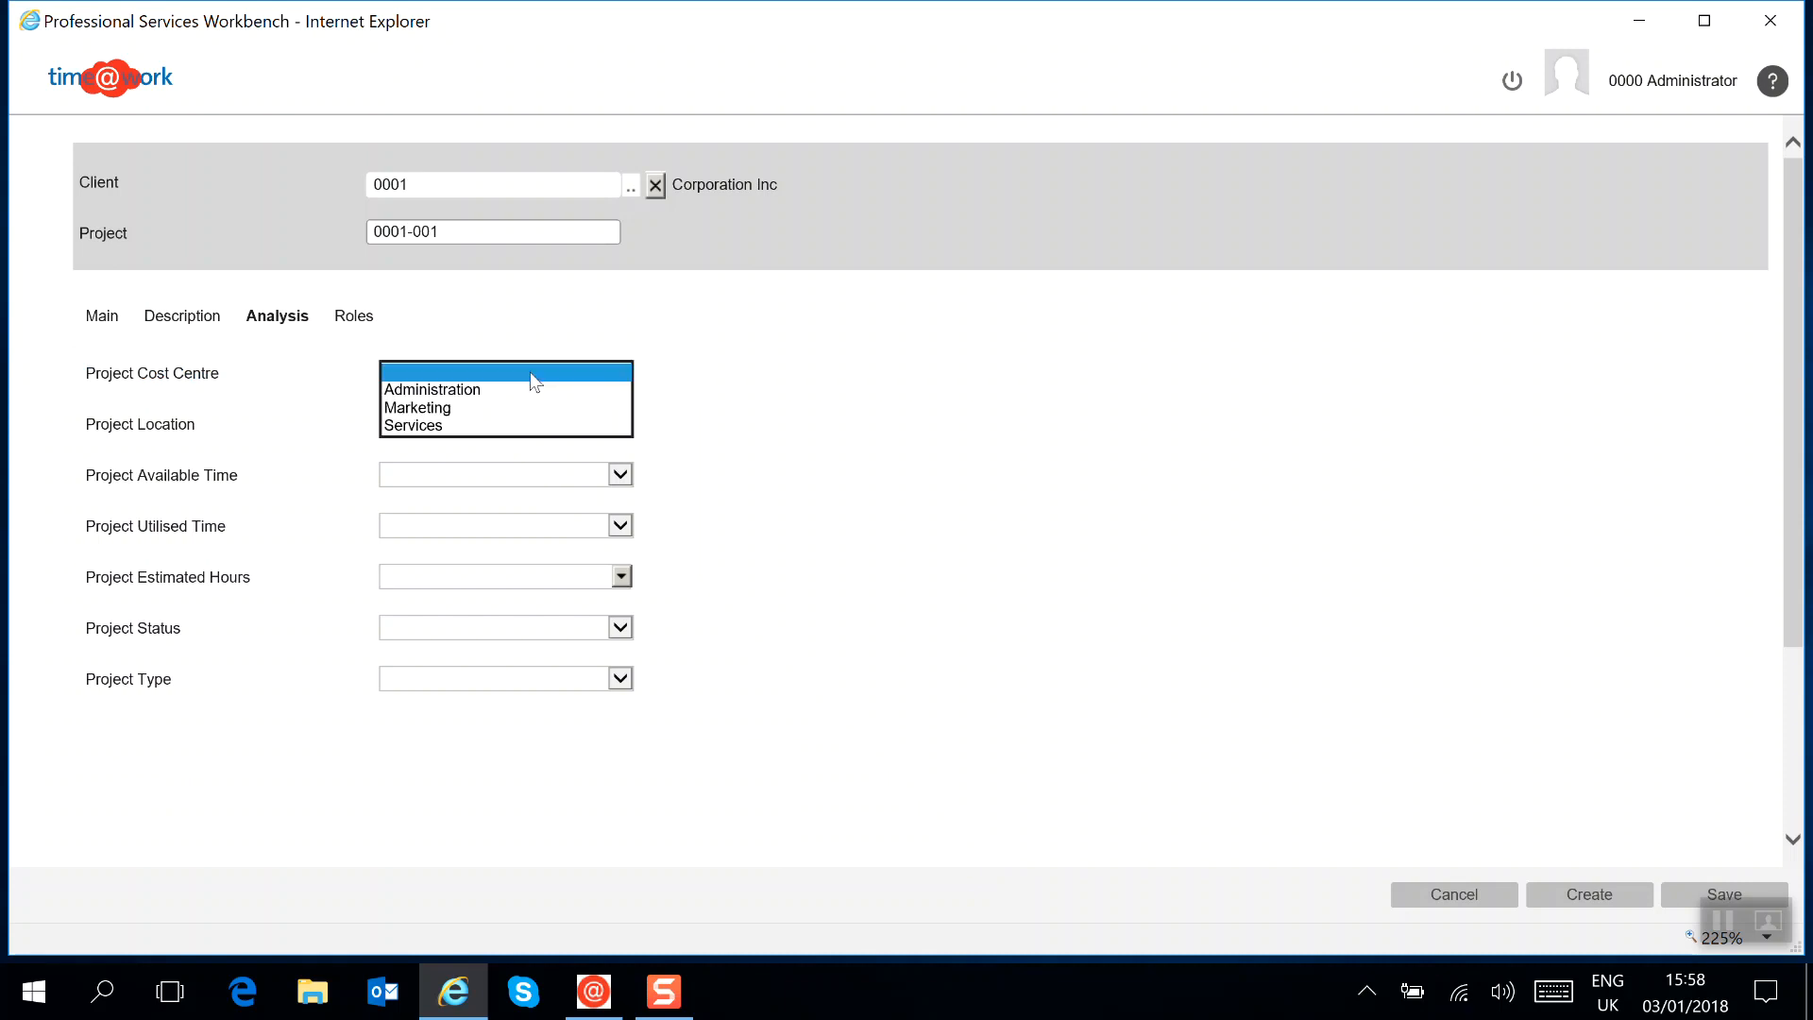
pyautogui.click(432, 425)
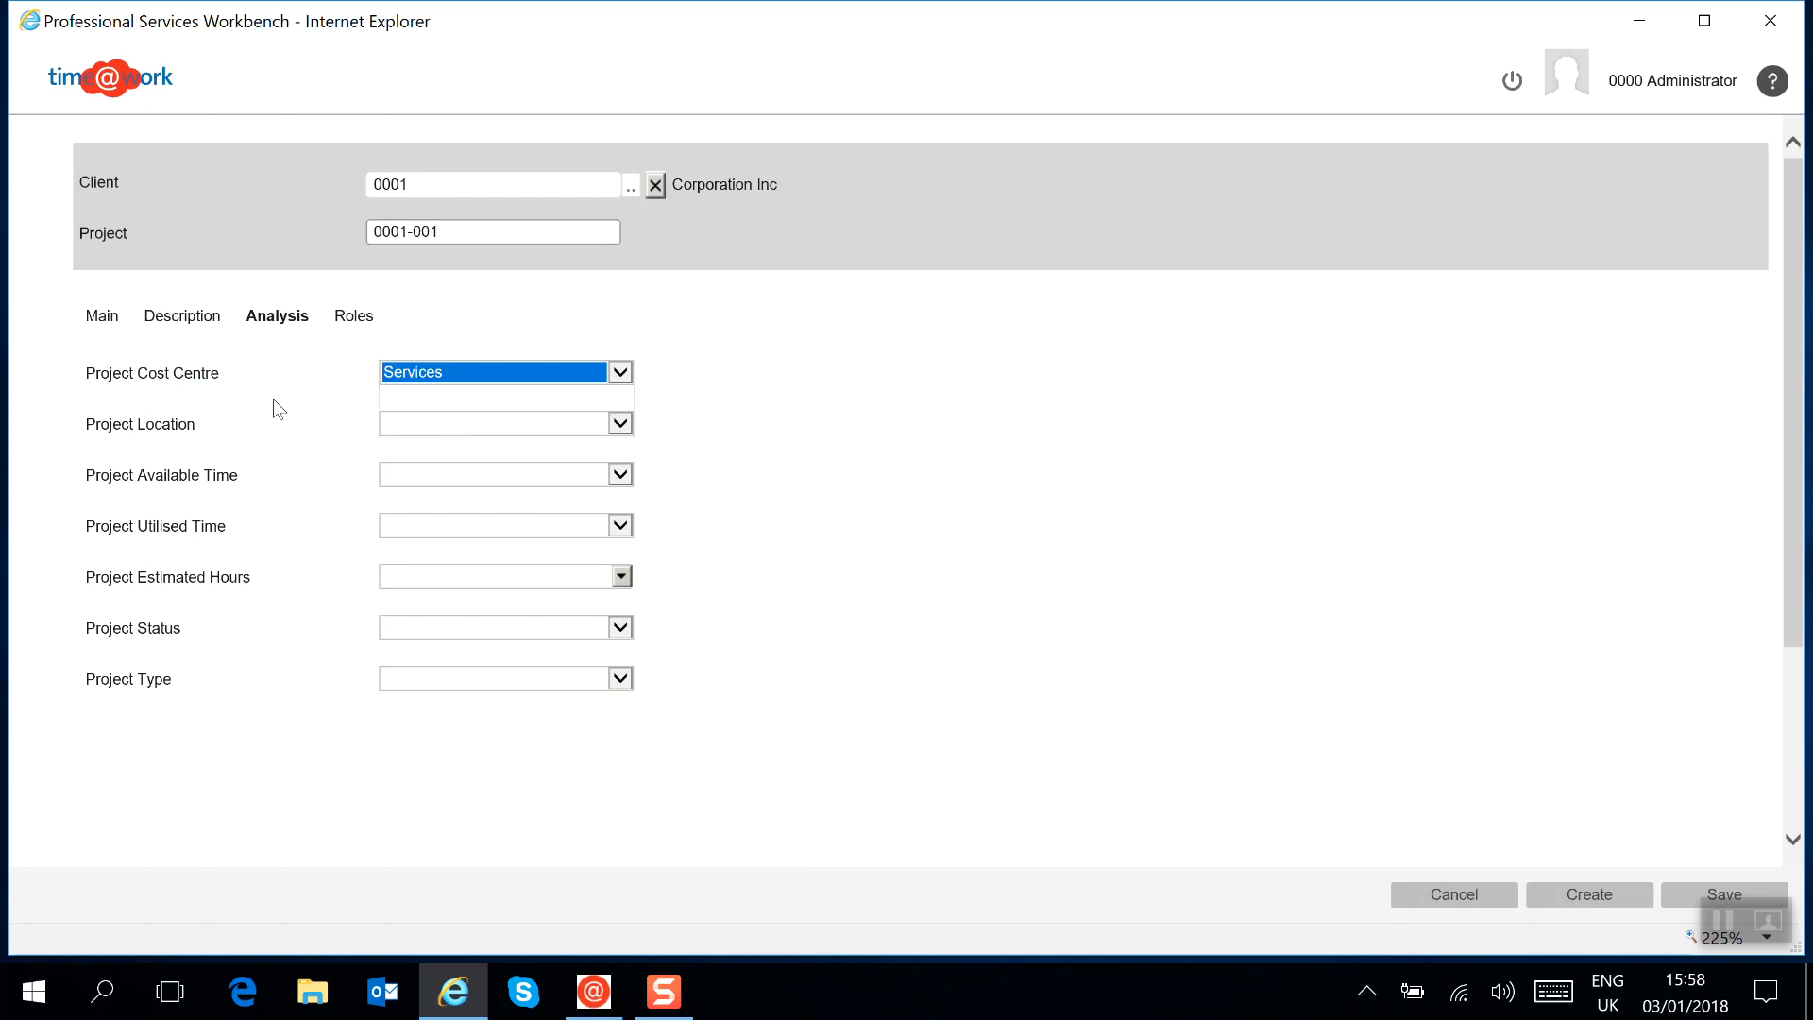
pyautogui.click(537, 425)
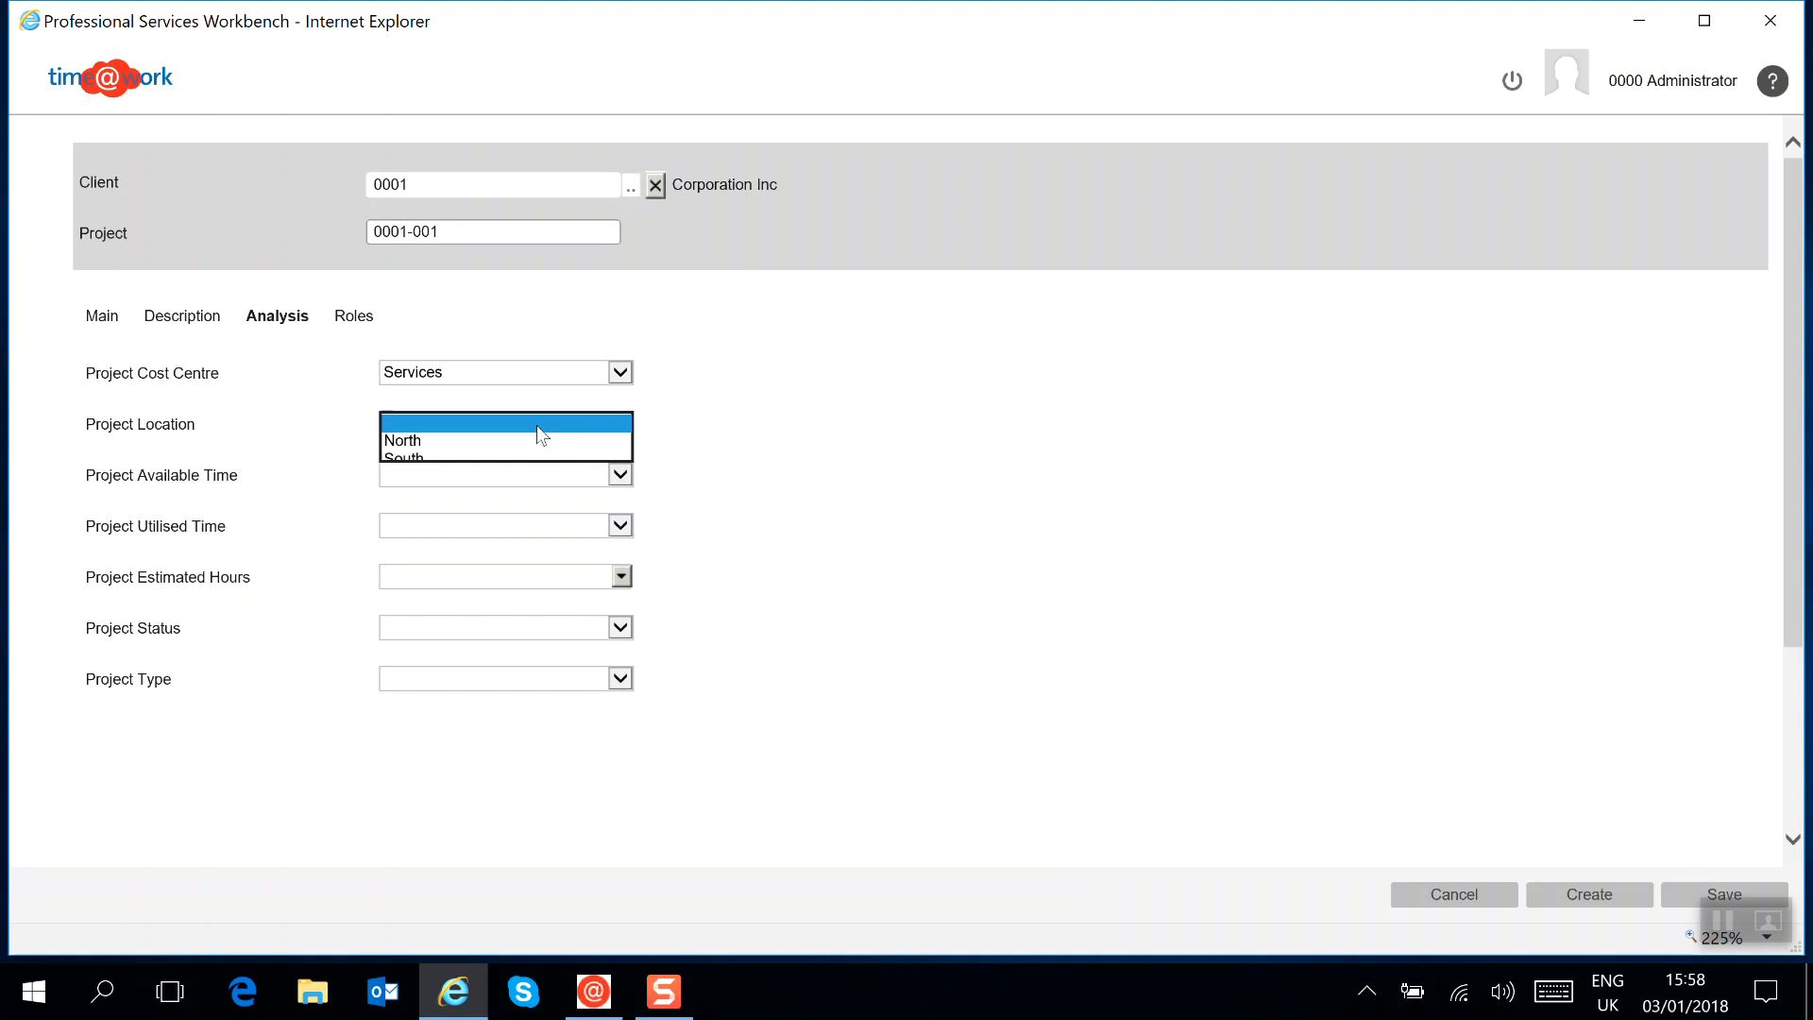
pyautogui.click(405, 441)
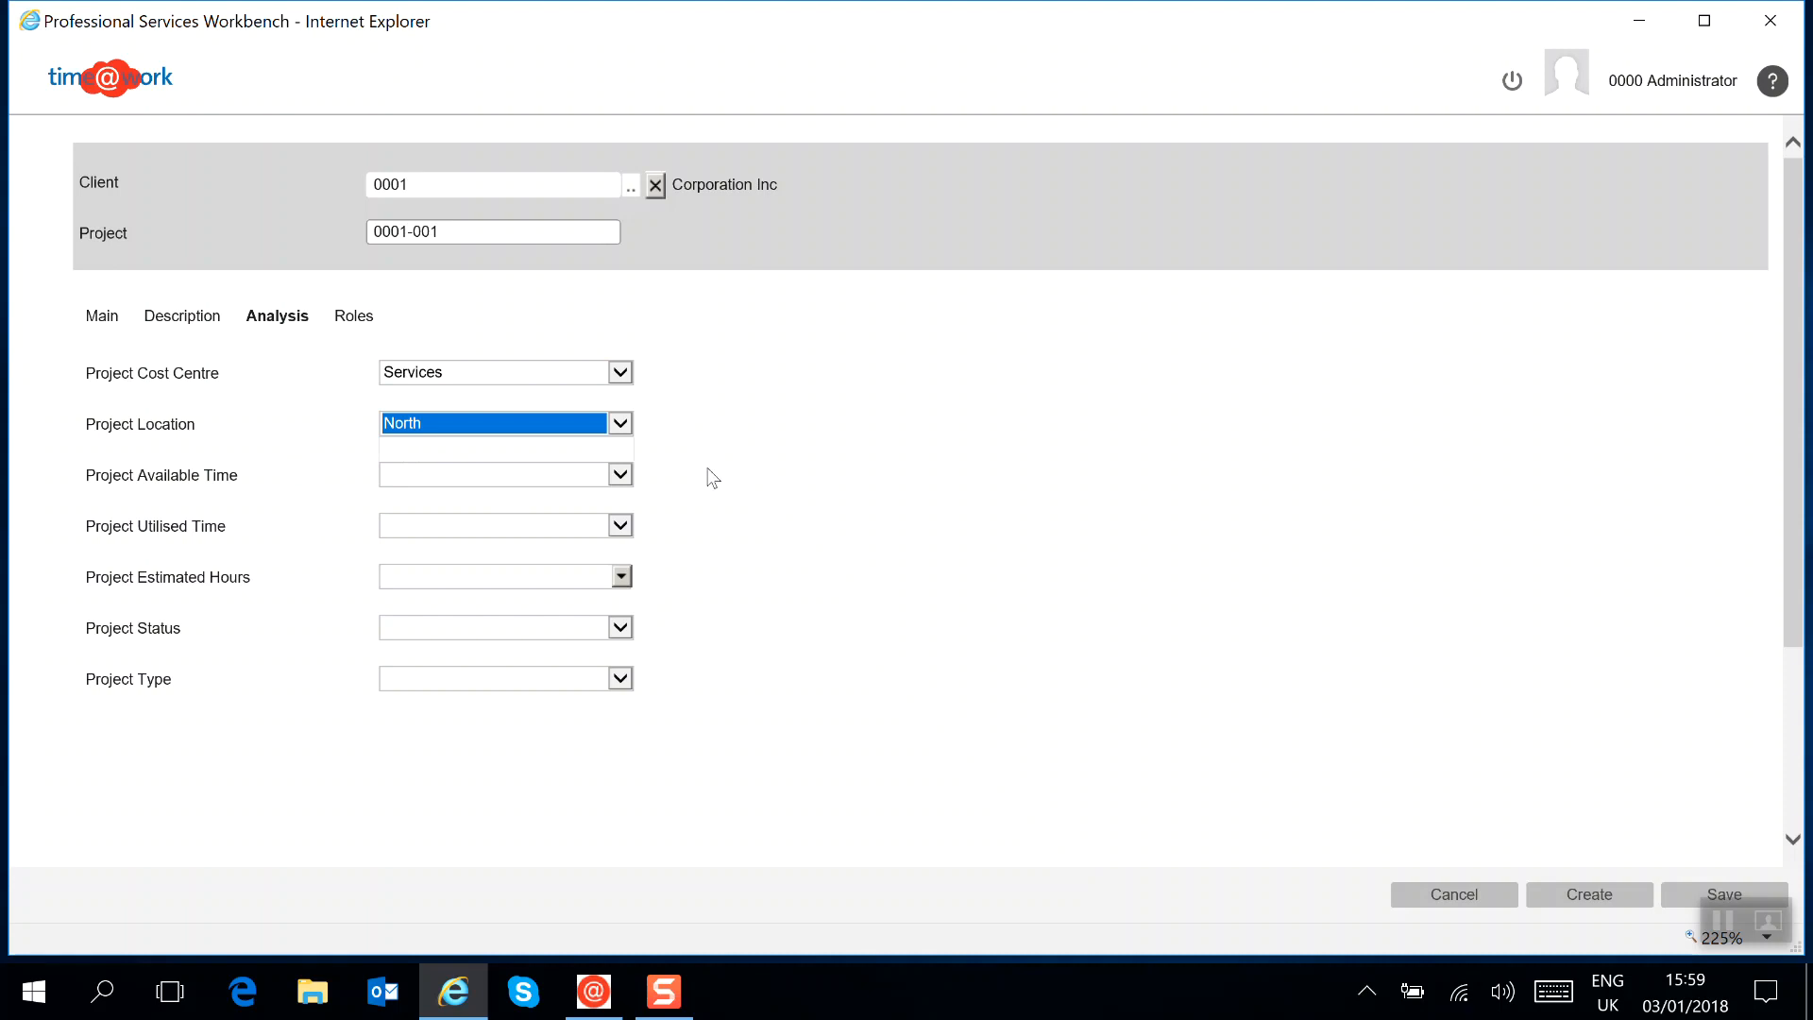
# Leave Project Available Time blank and set Project Estimated Hours to 120
pyautogui.click(619, 474)
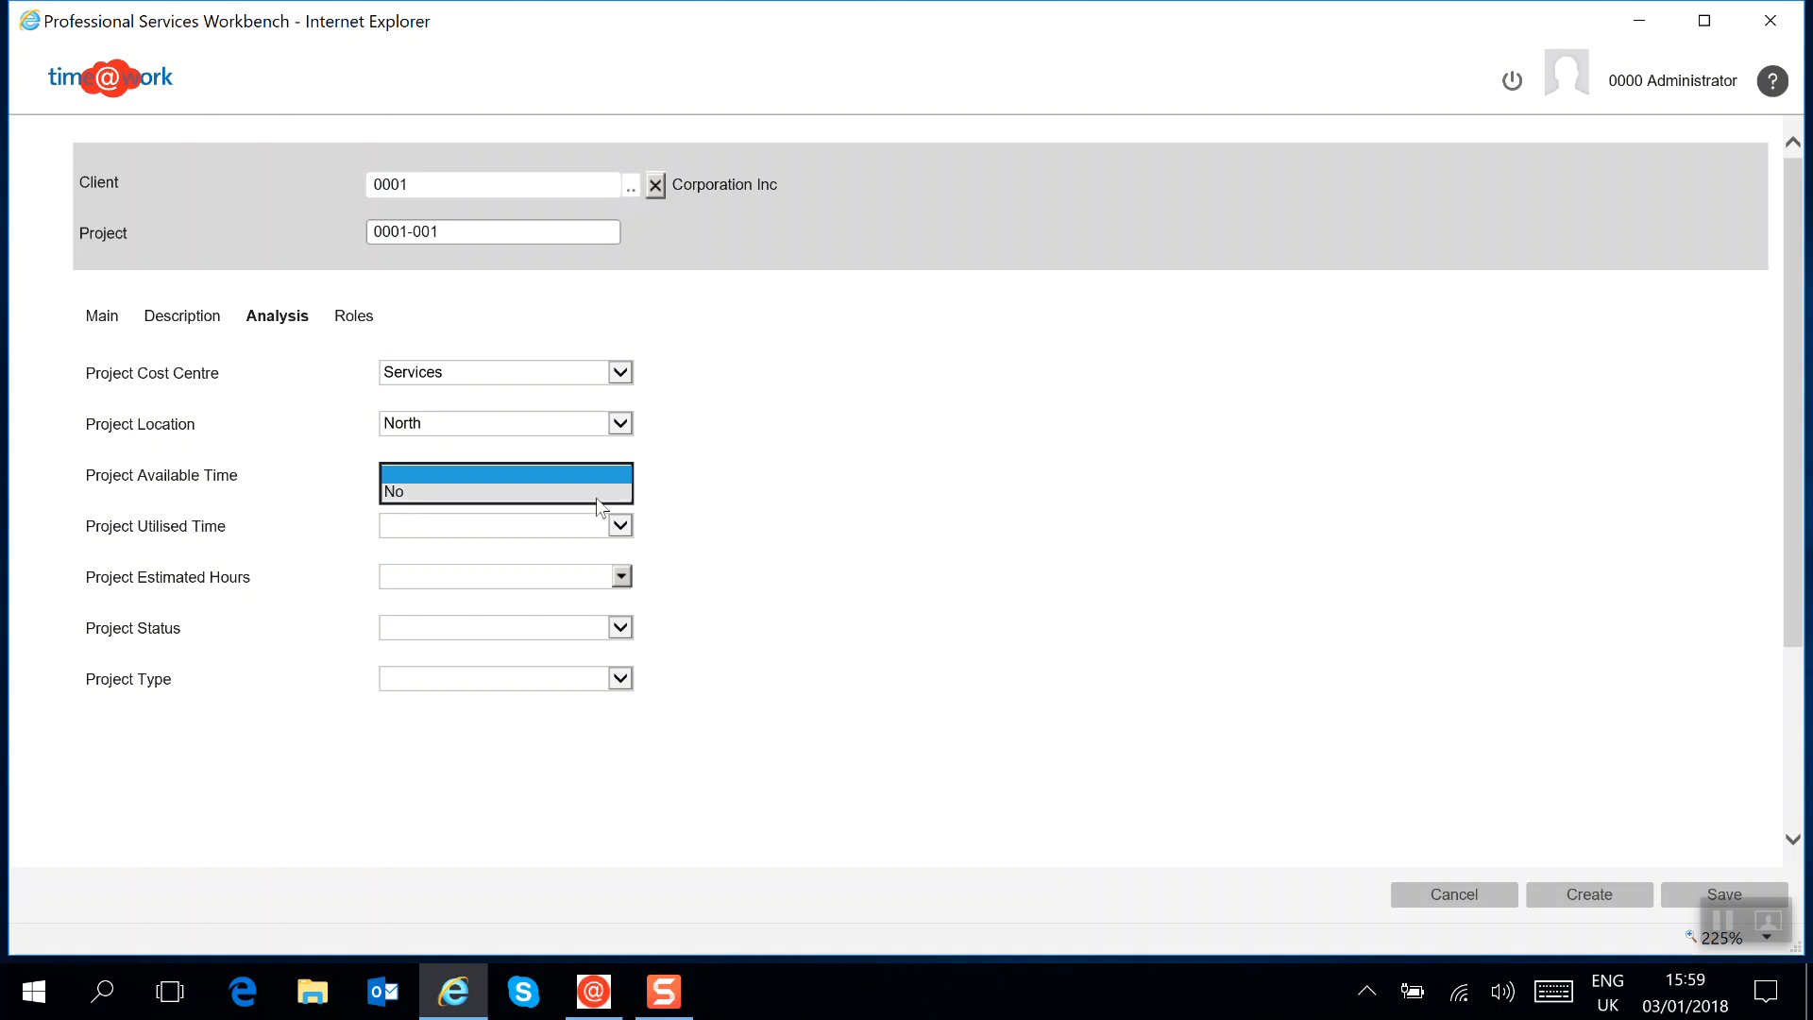
pyautogui.click(792, 536)
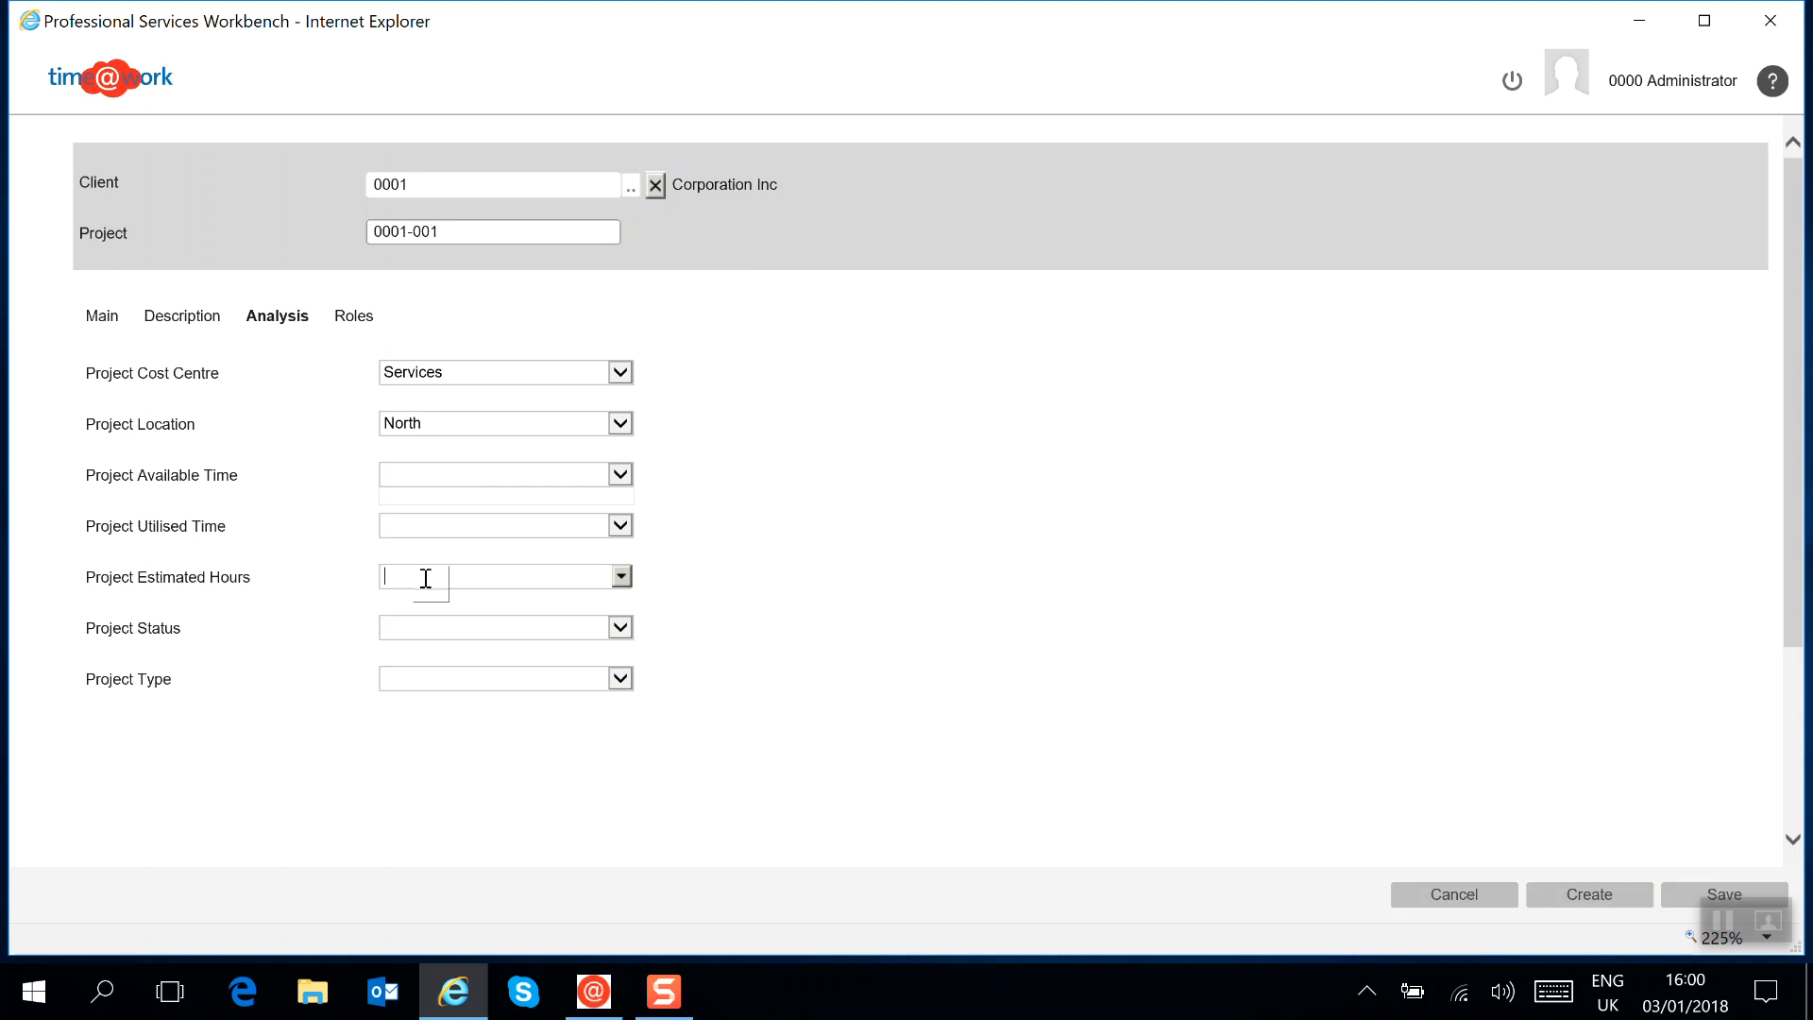
pyautogui.write('120')
# Set the project status to Active and the project type to Chargeable
pyautogui.click(507, 628)
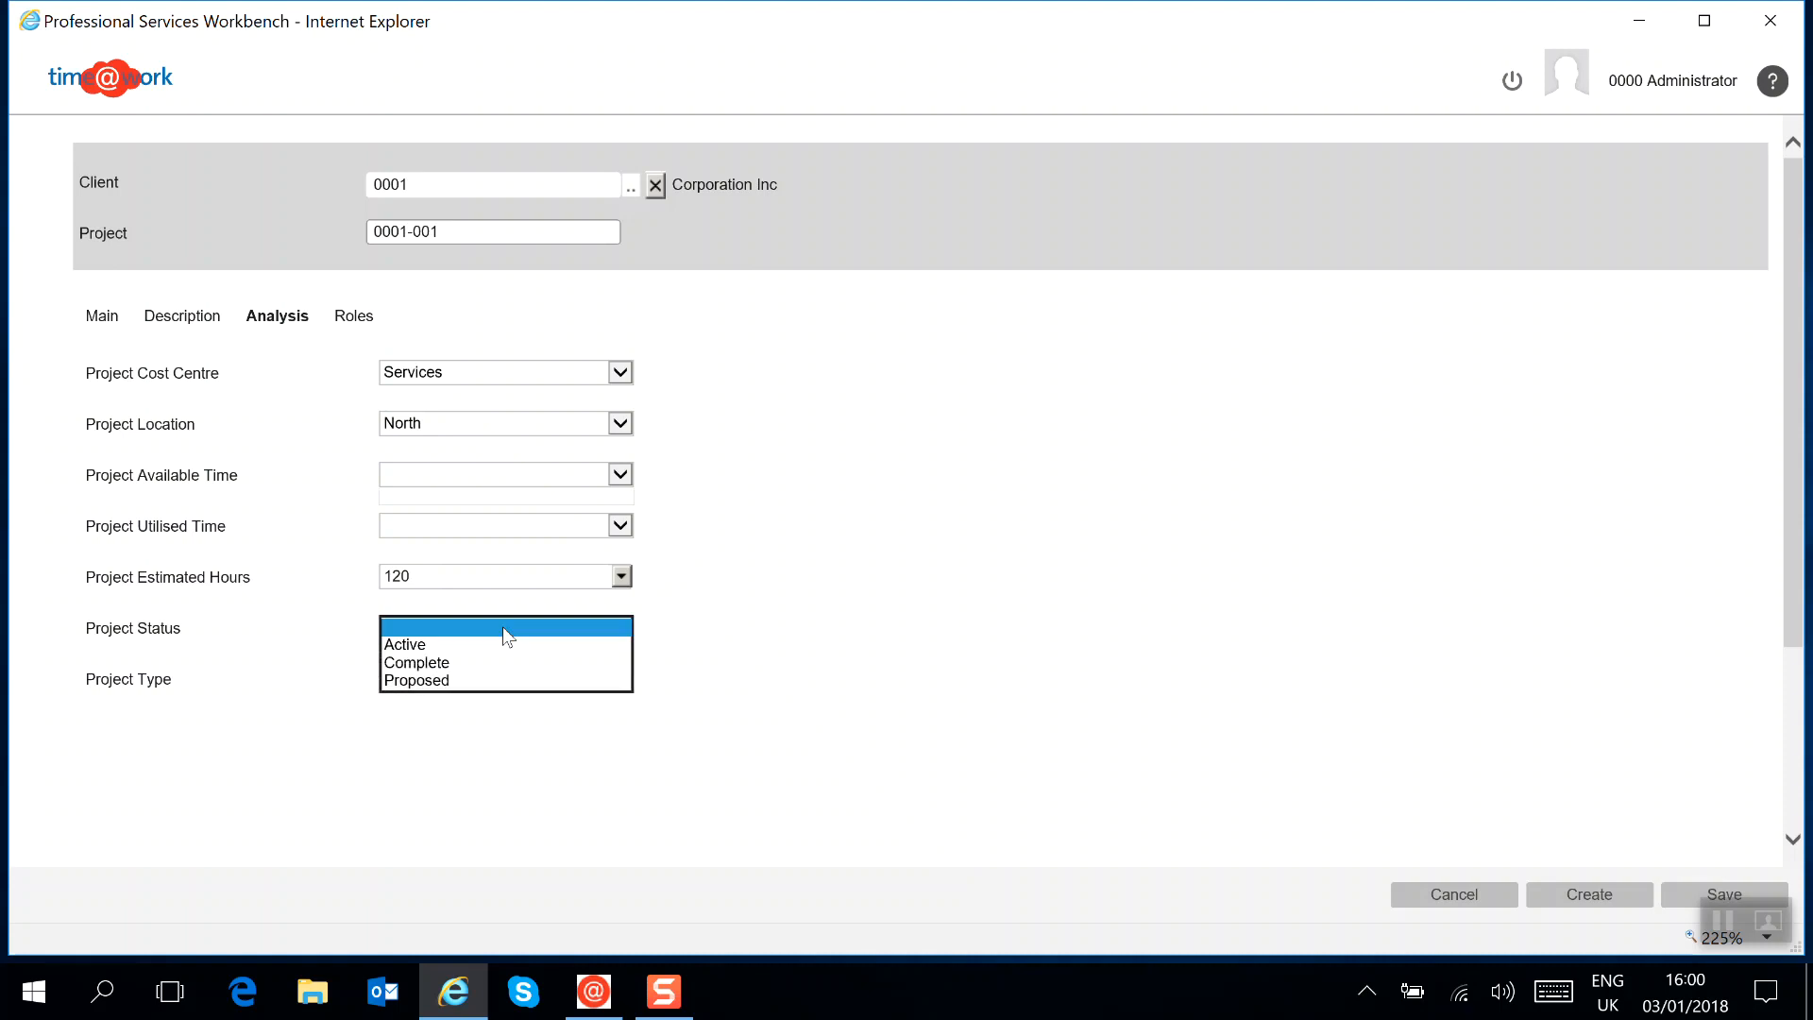
pyautogui.click(420, 645)
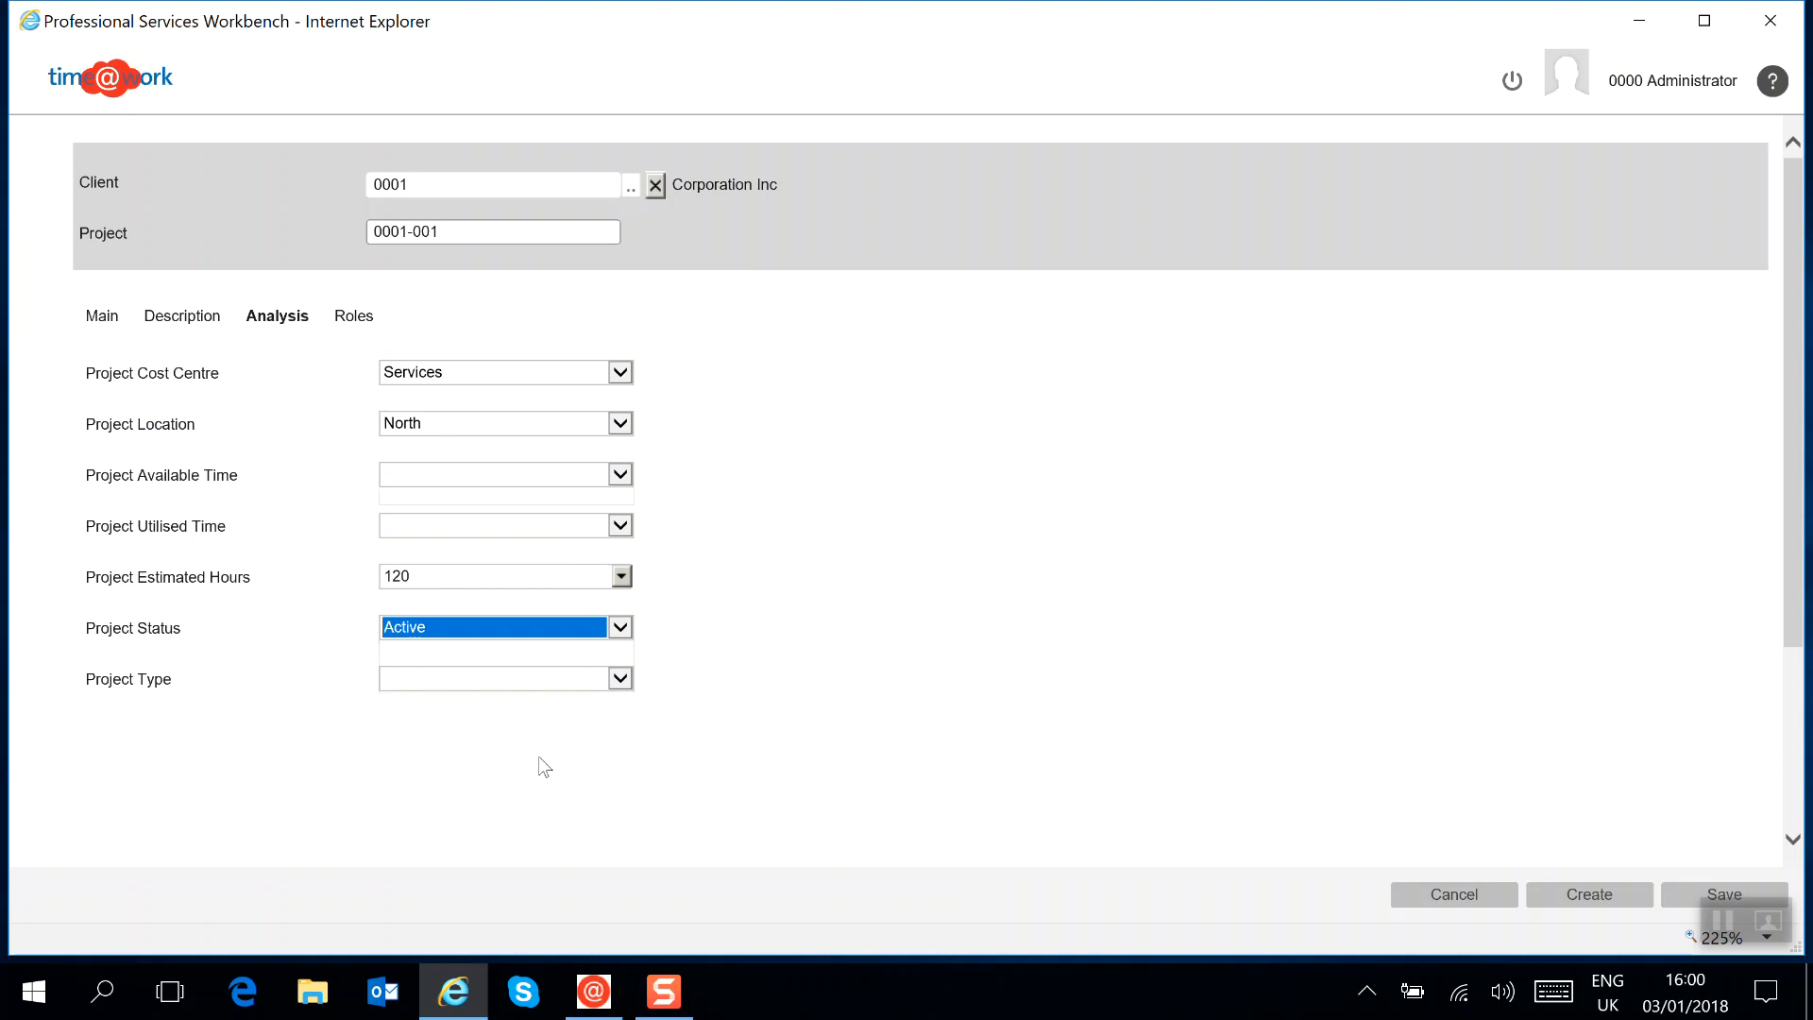
pyautogui.click(532, 680)
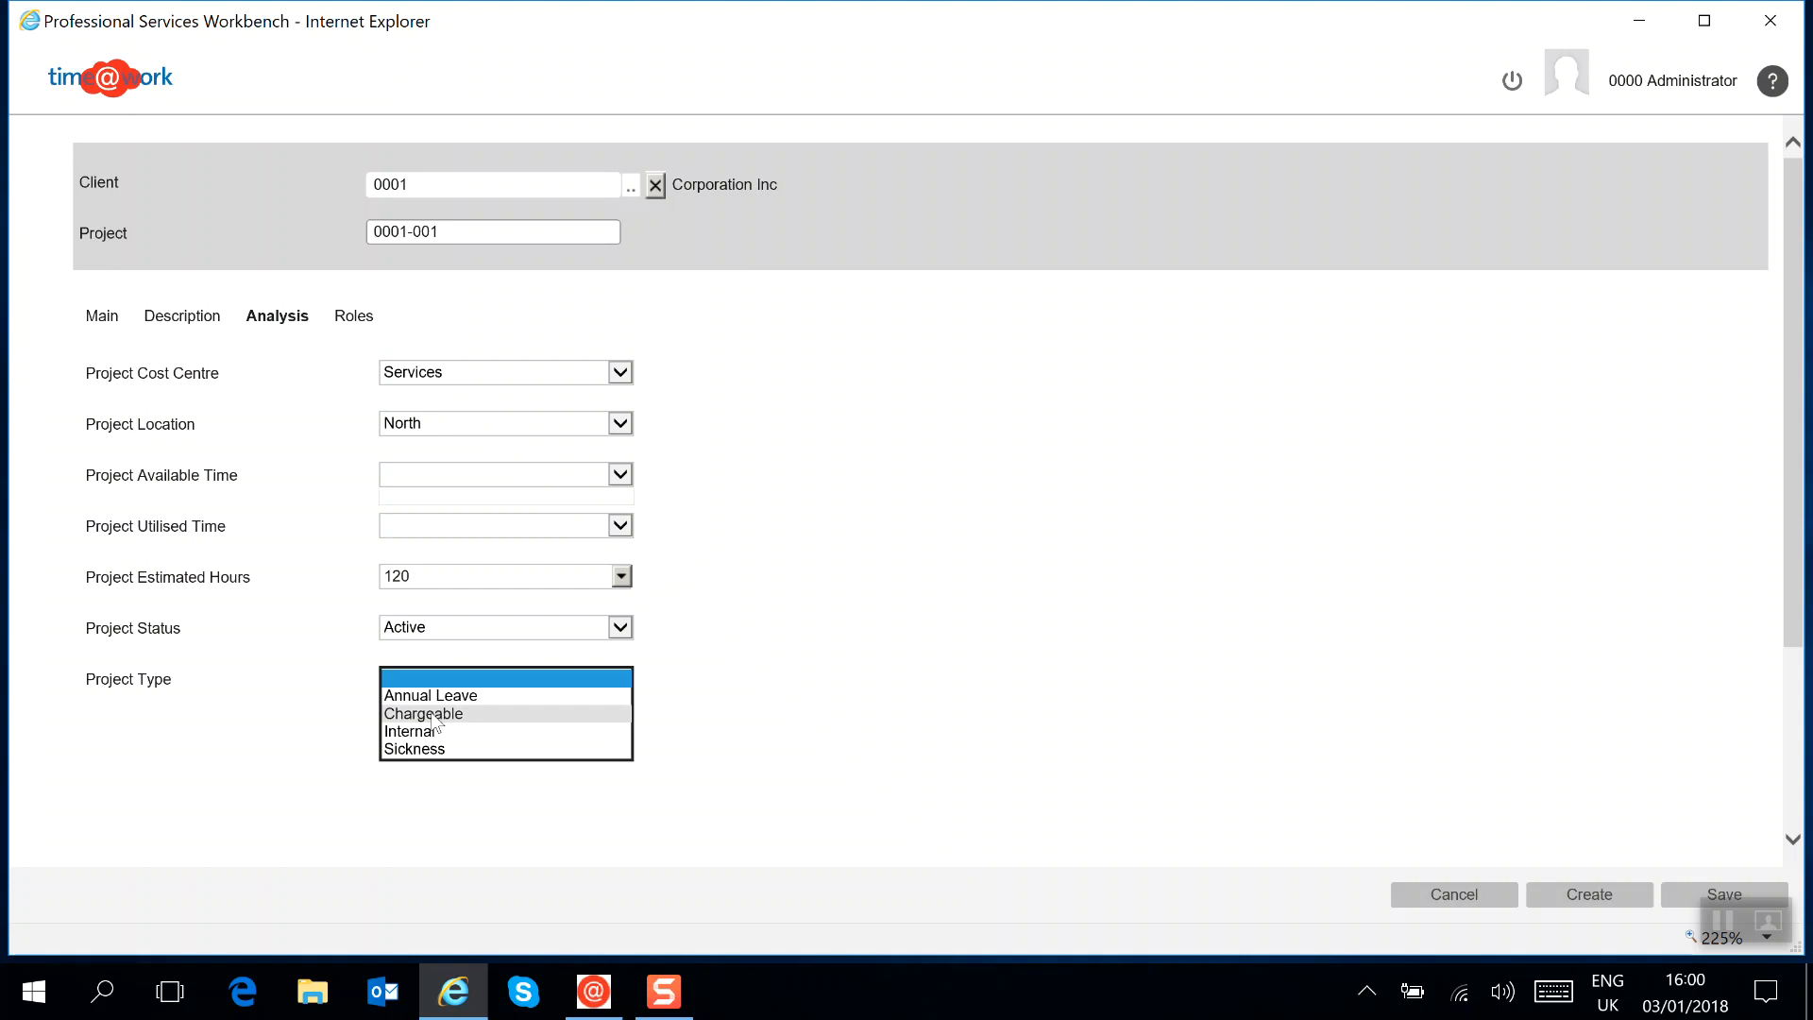
pyautogui.click(432, 714)
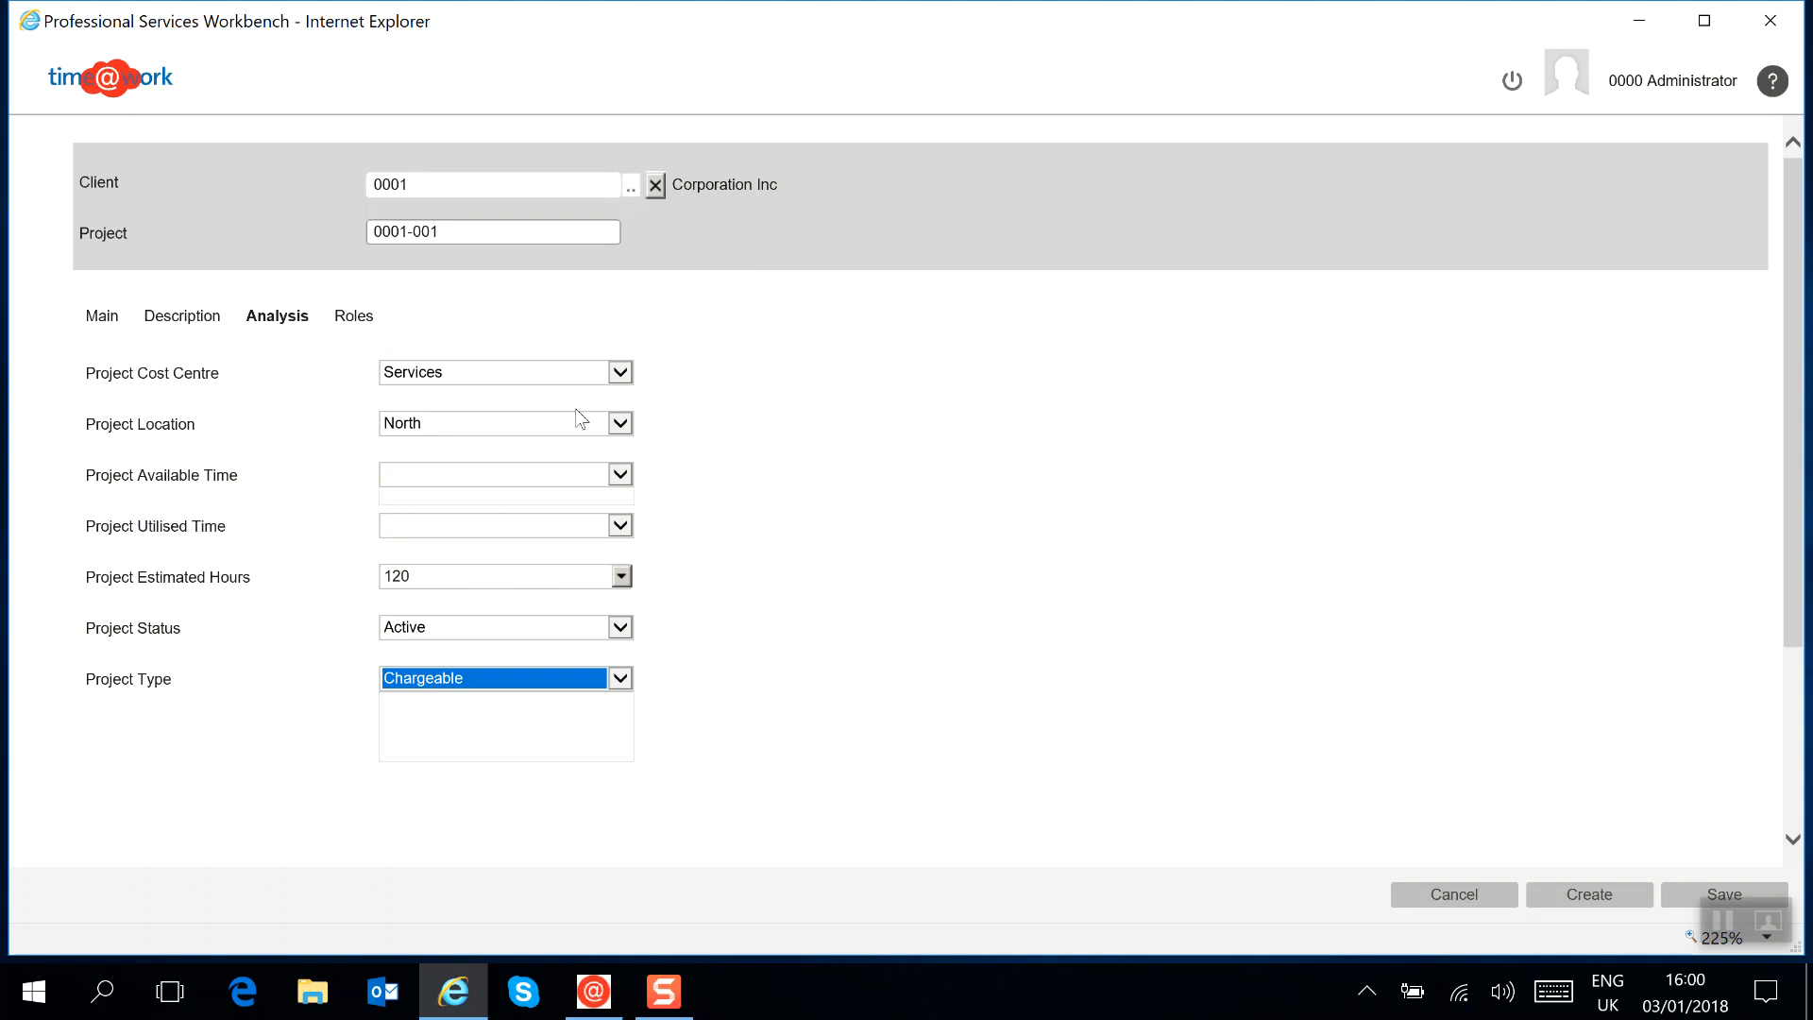
# Assign the second listed employee to the Project Manager role and try to save the project
pyautogui.click(356, 321)
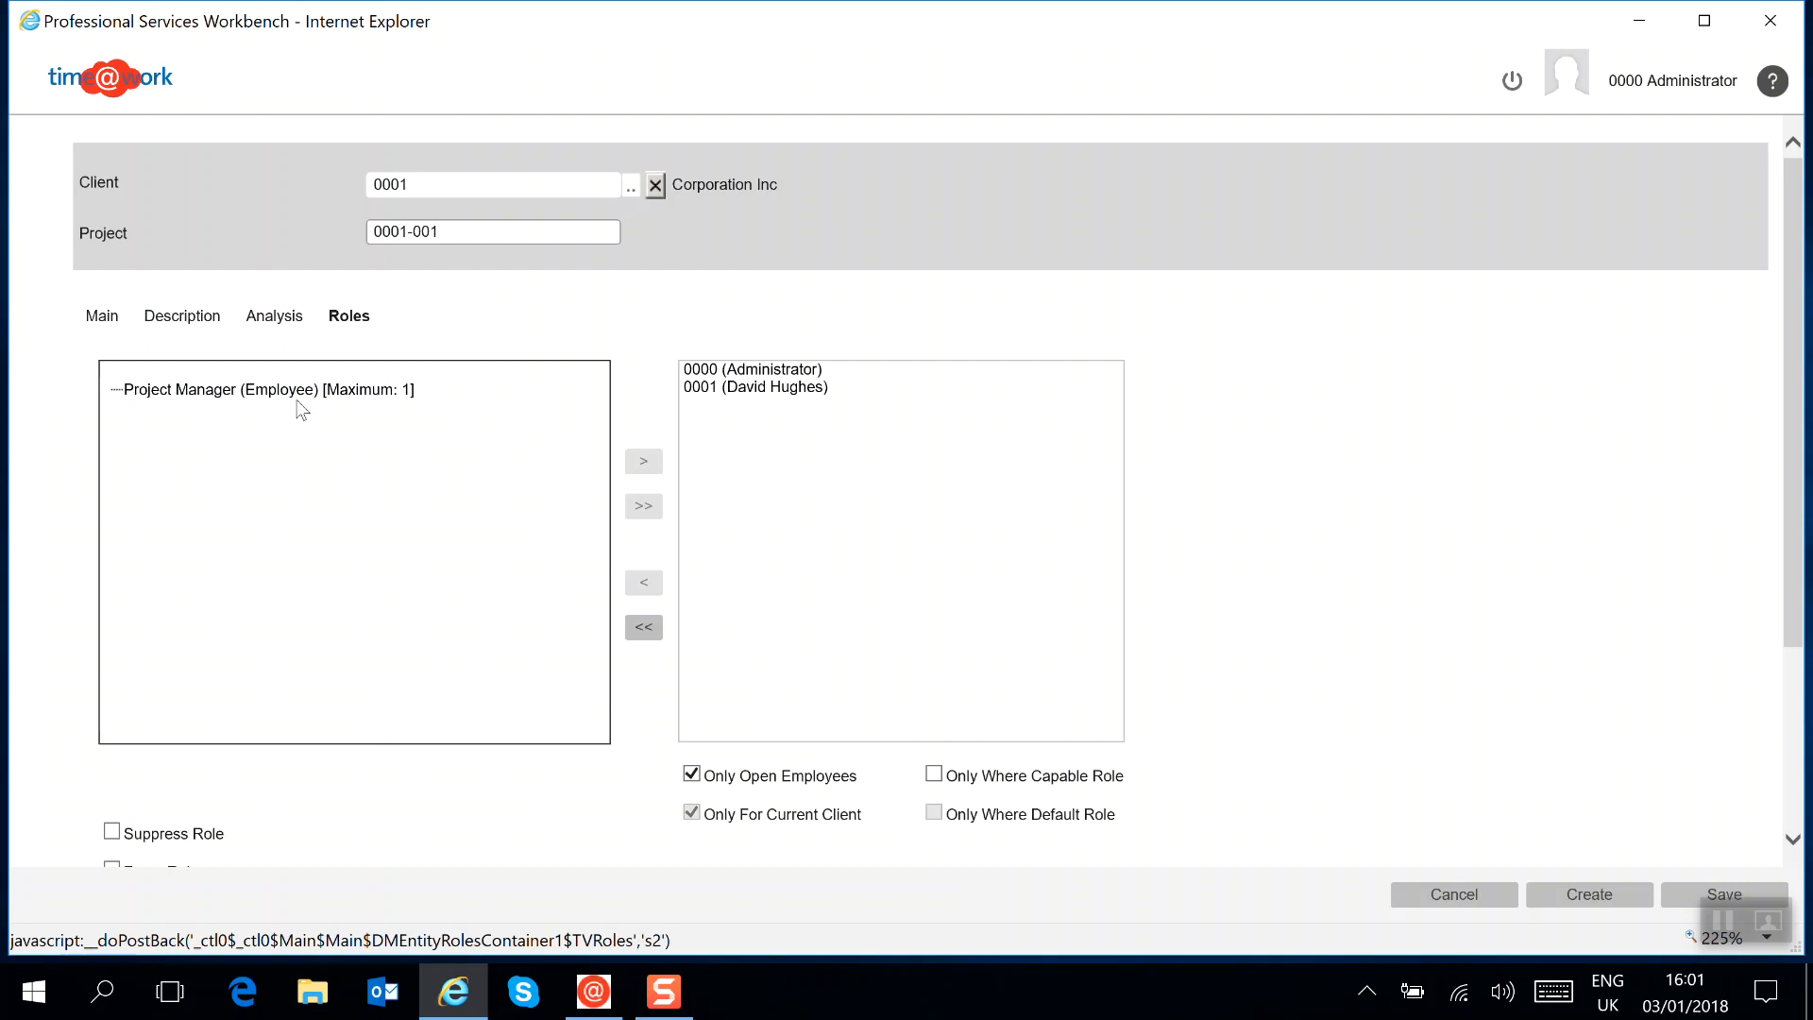
pyautogui.click(761, 389)
pyautogui.doubleClick(758, 387)
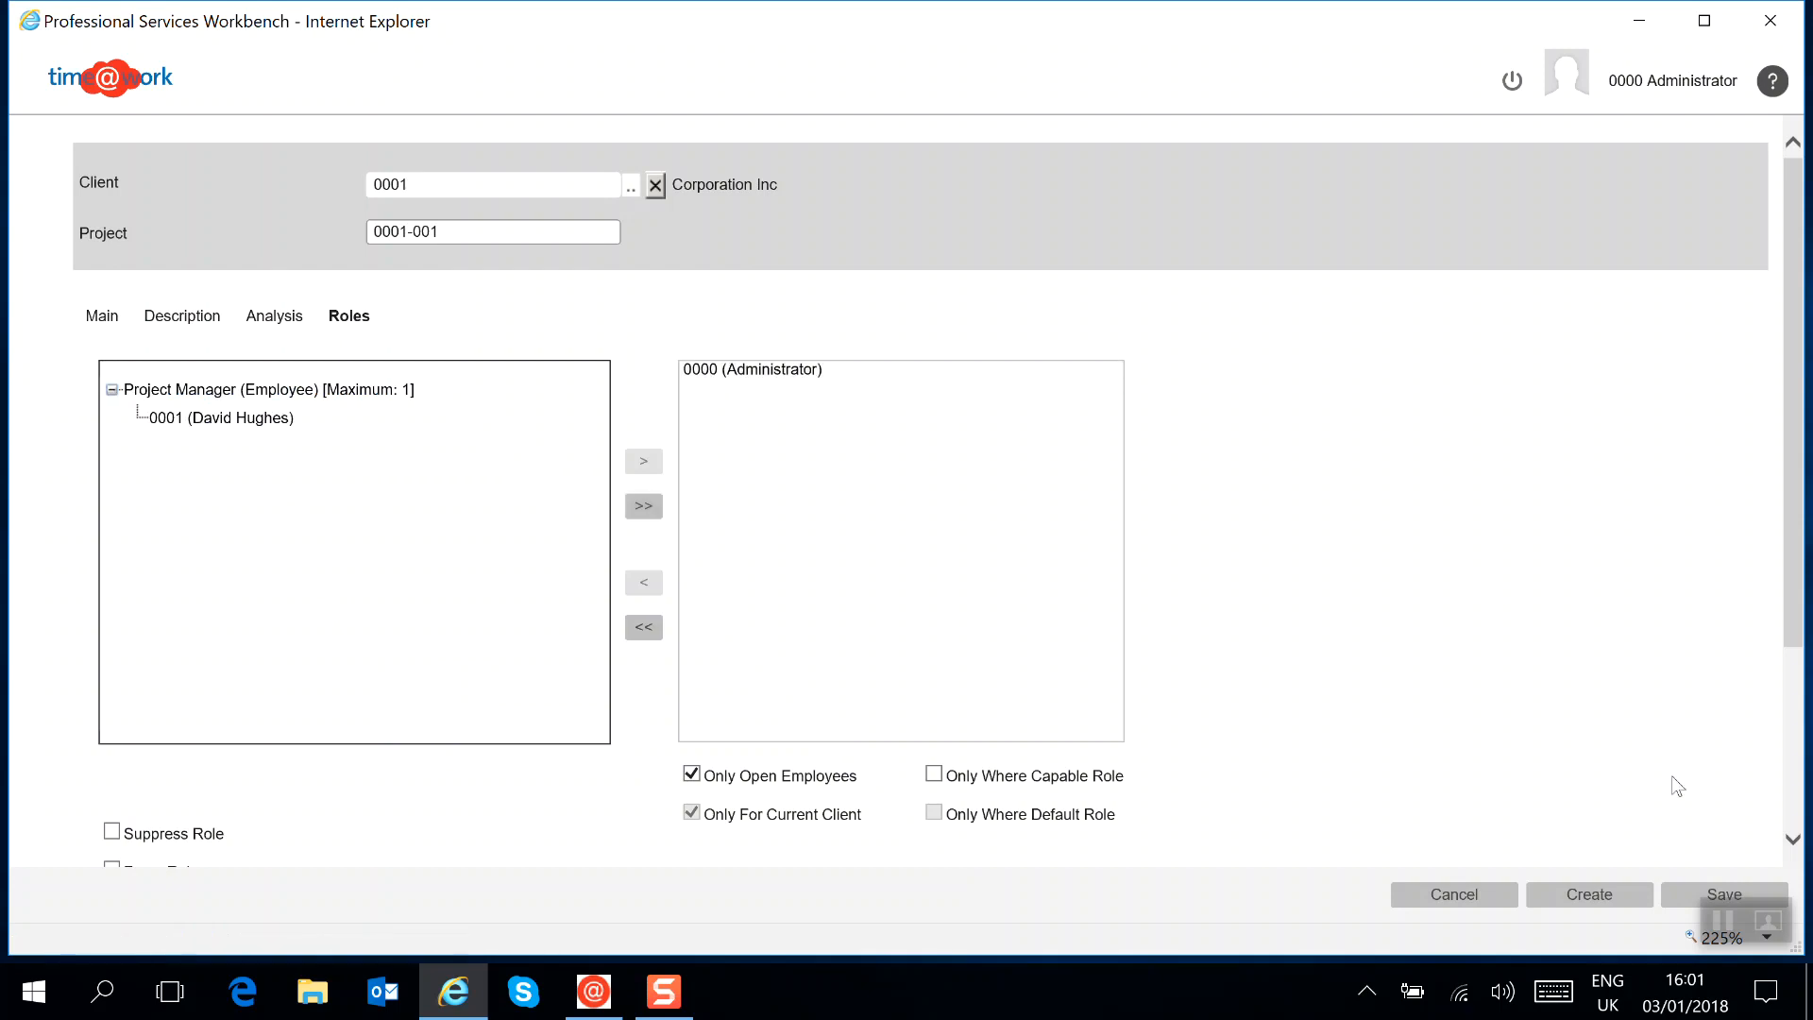
pyautogui.click(1690, 902)
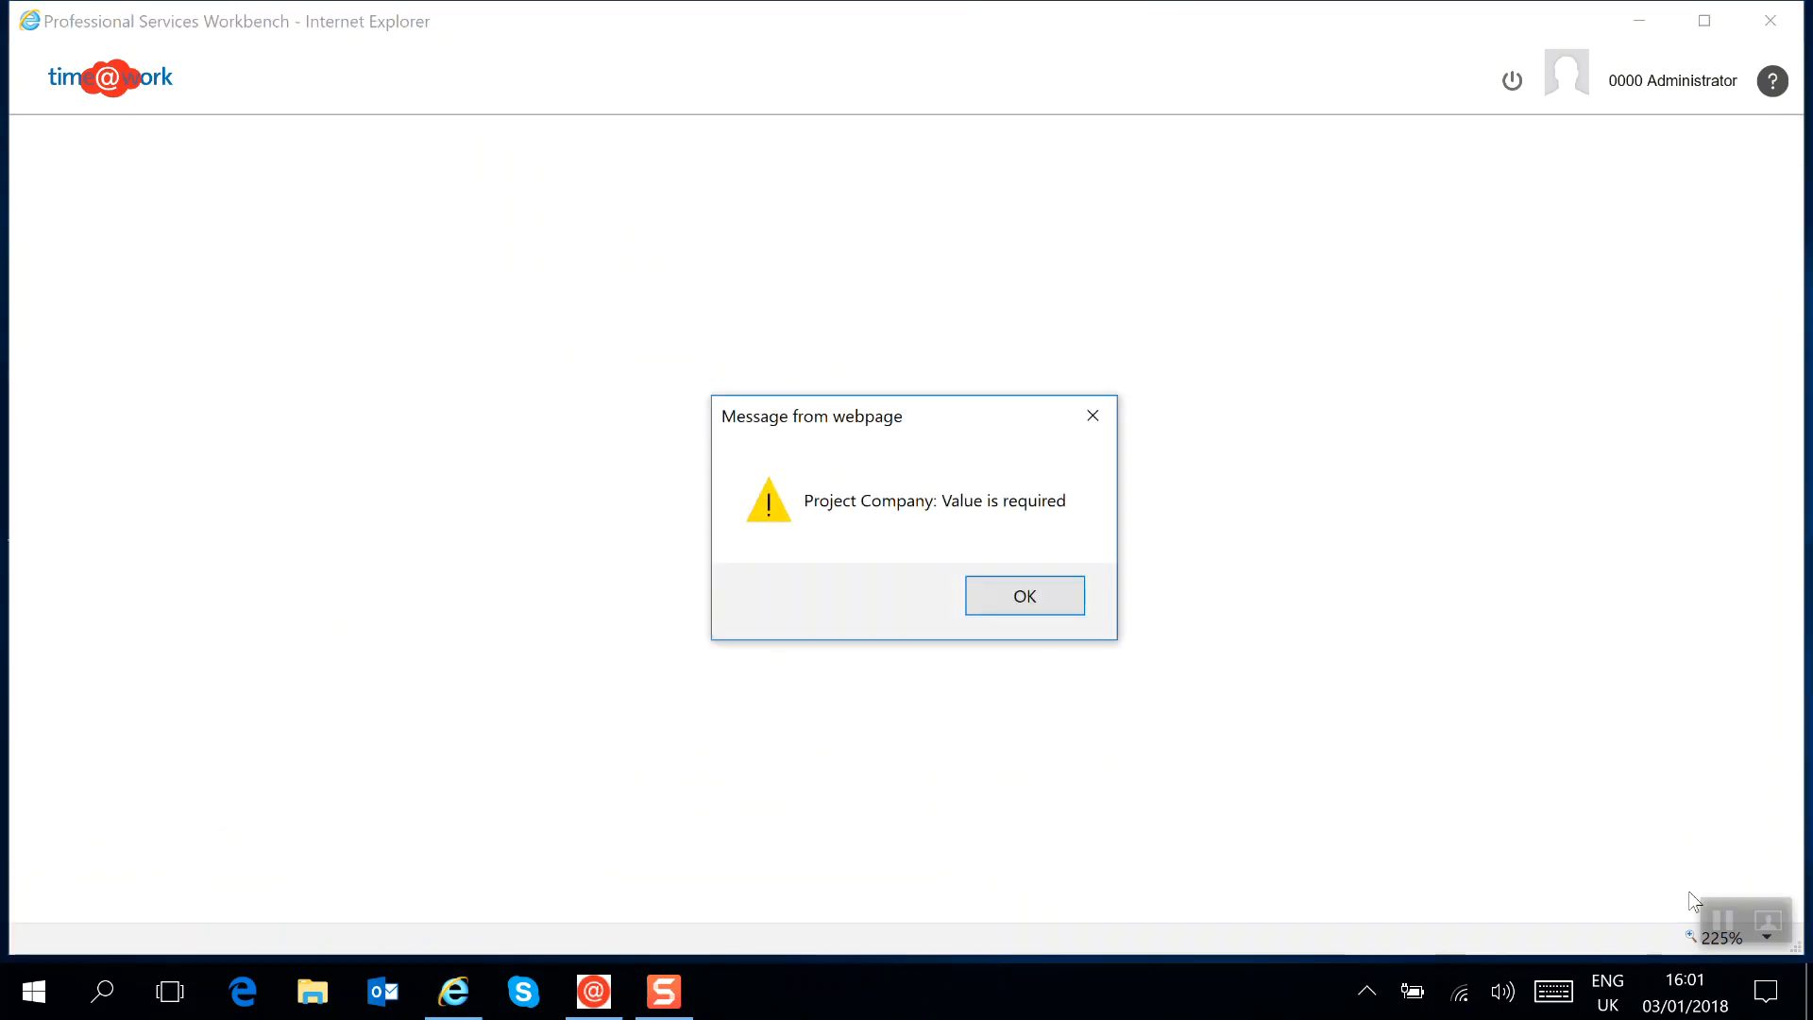
pyautogui.click(1043, 606)
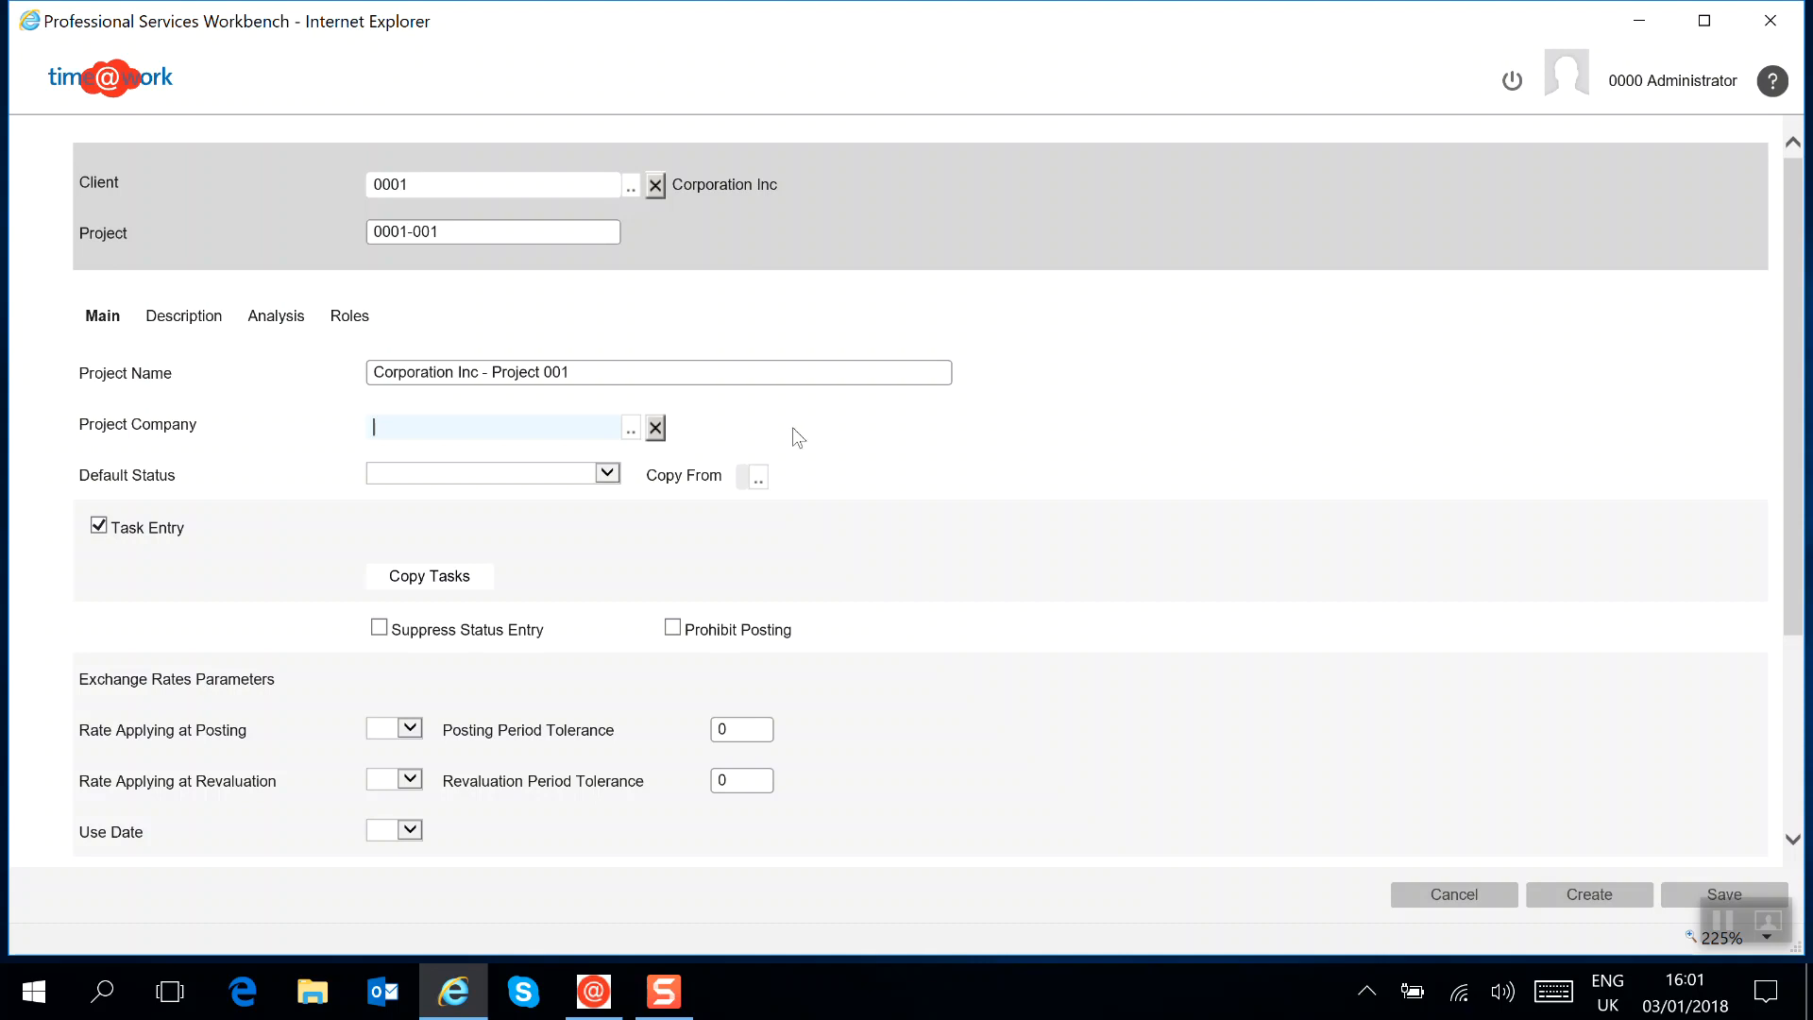
# Set the project company to 001 Service Corporation and save the new project
pyautogui.click(630, 428)
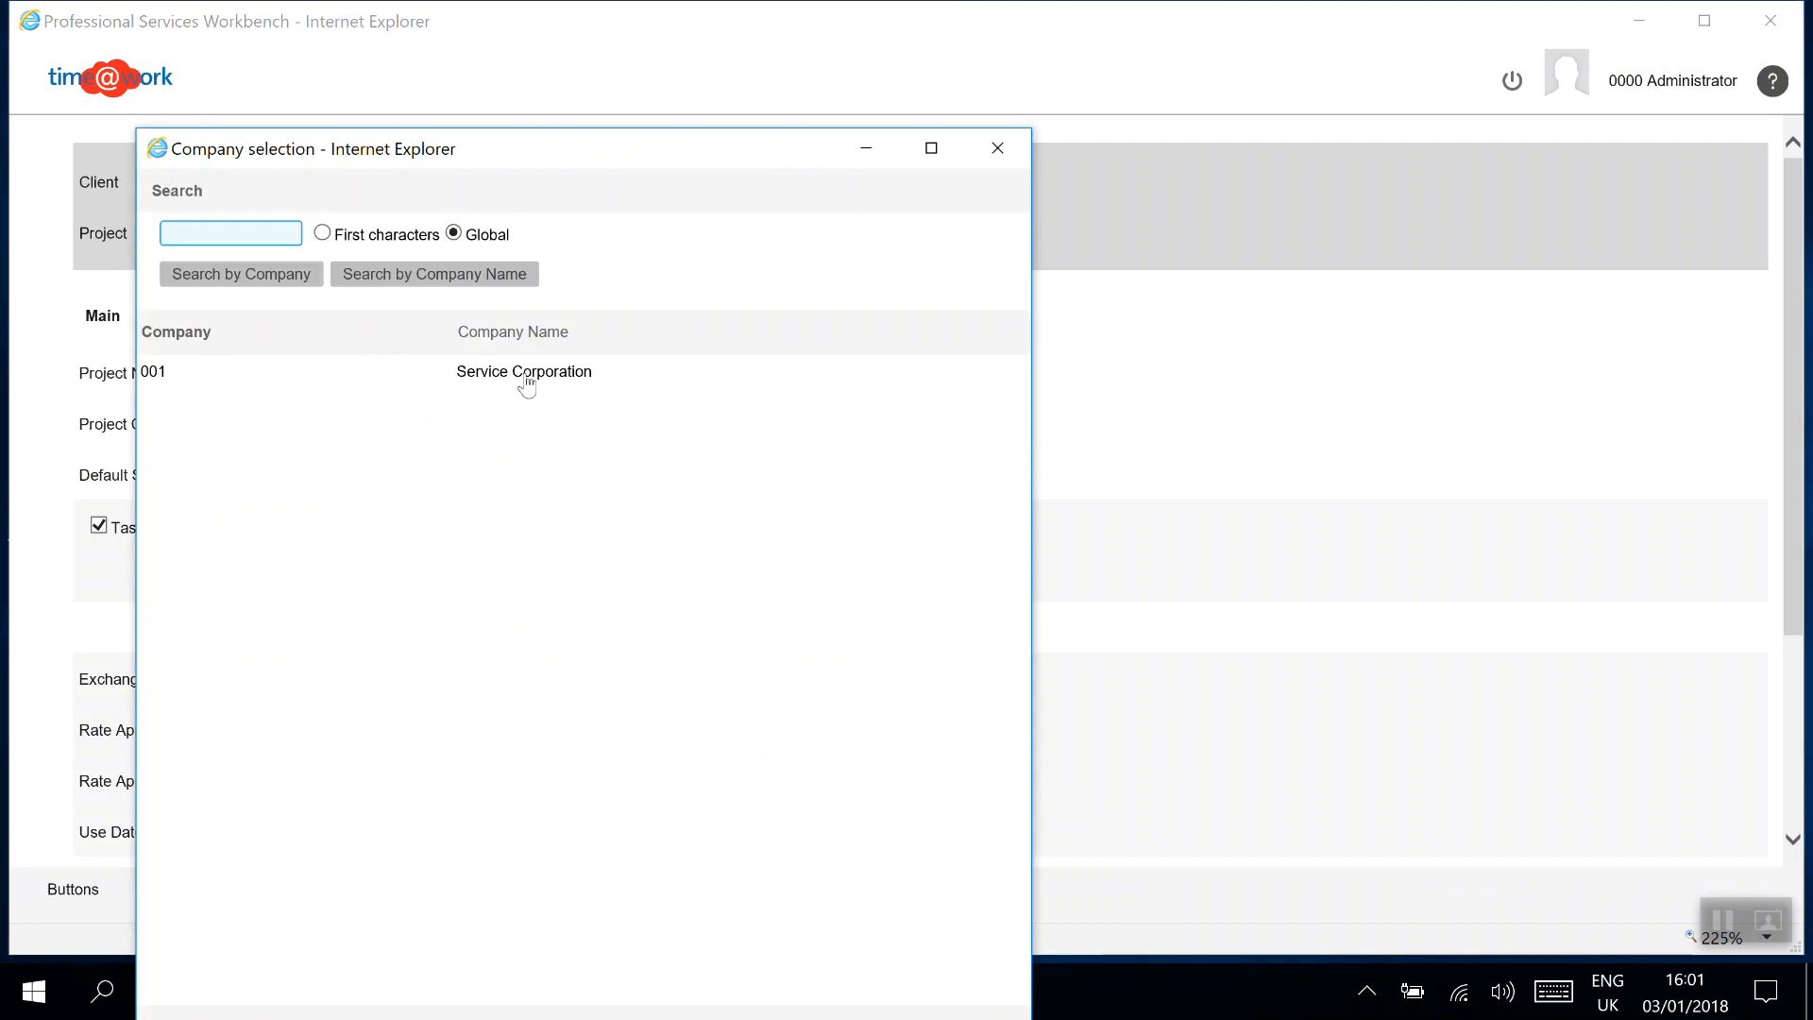
pyautogui.click(526, 374)
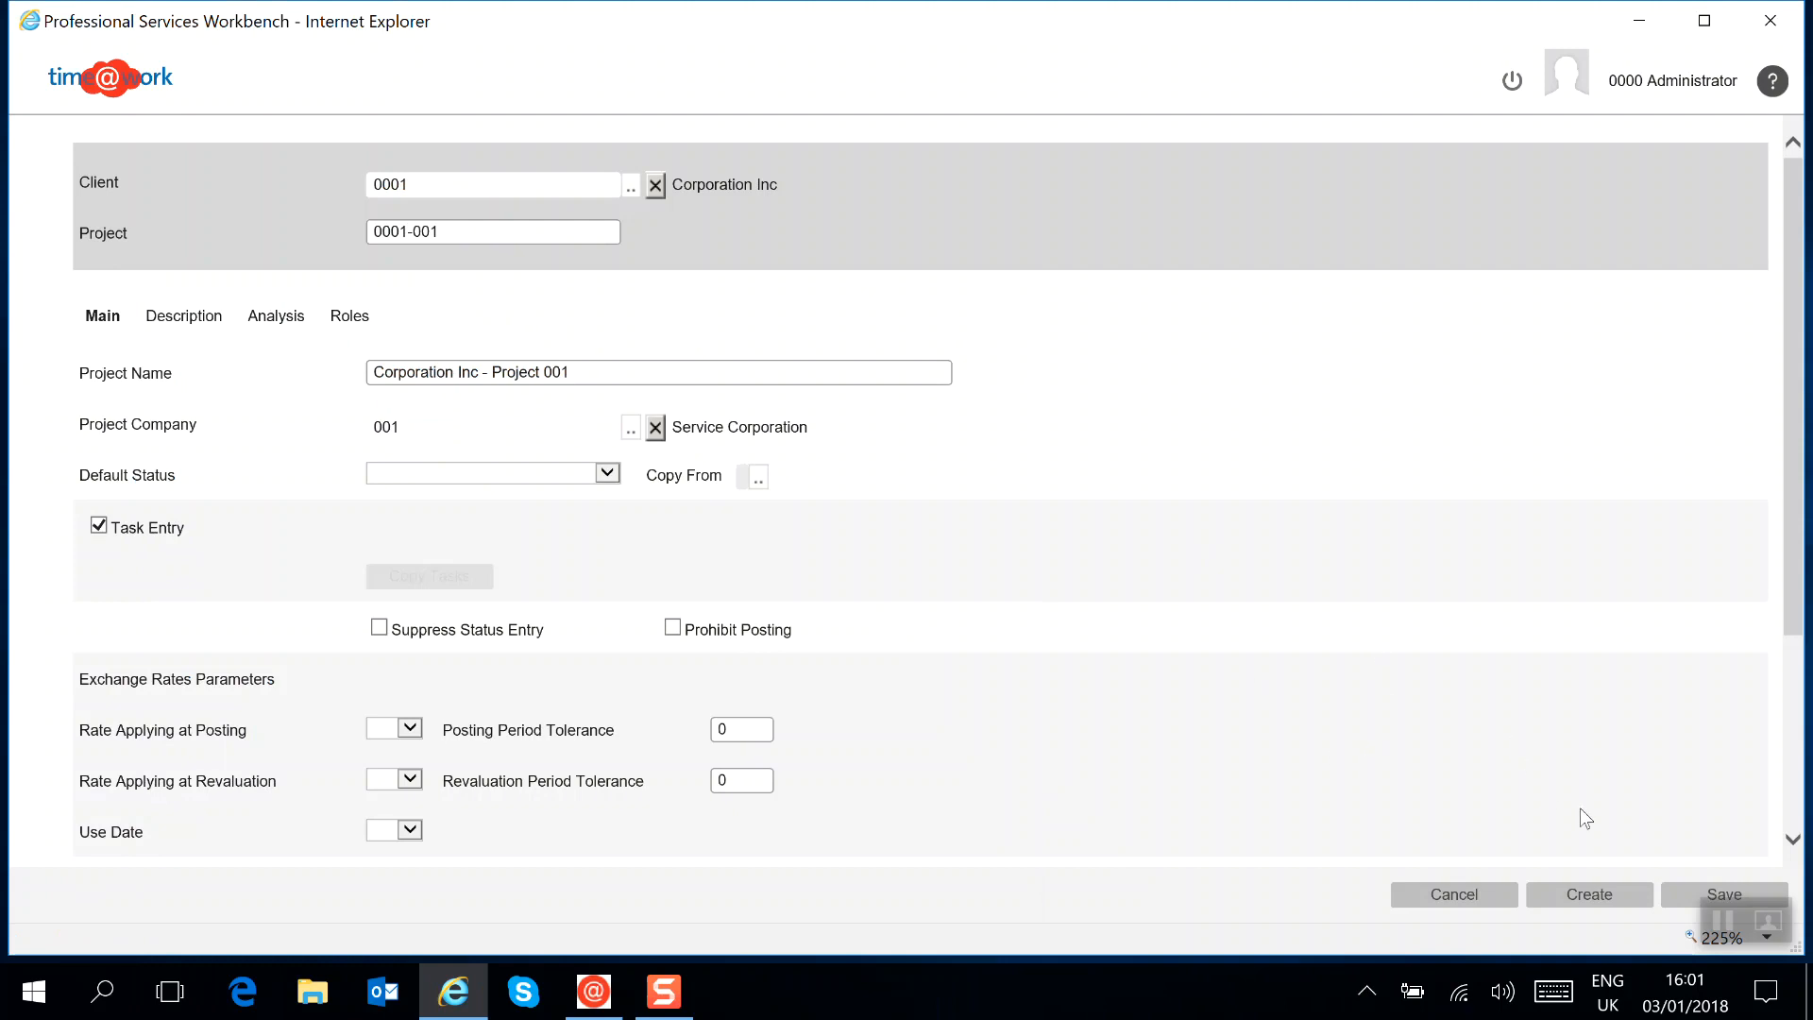
pyautogui.click(1681, 898)
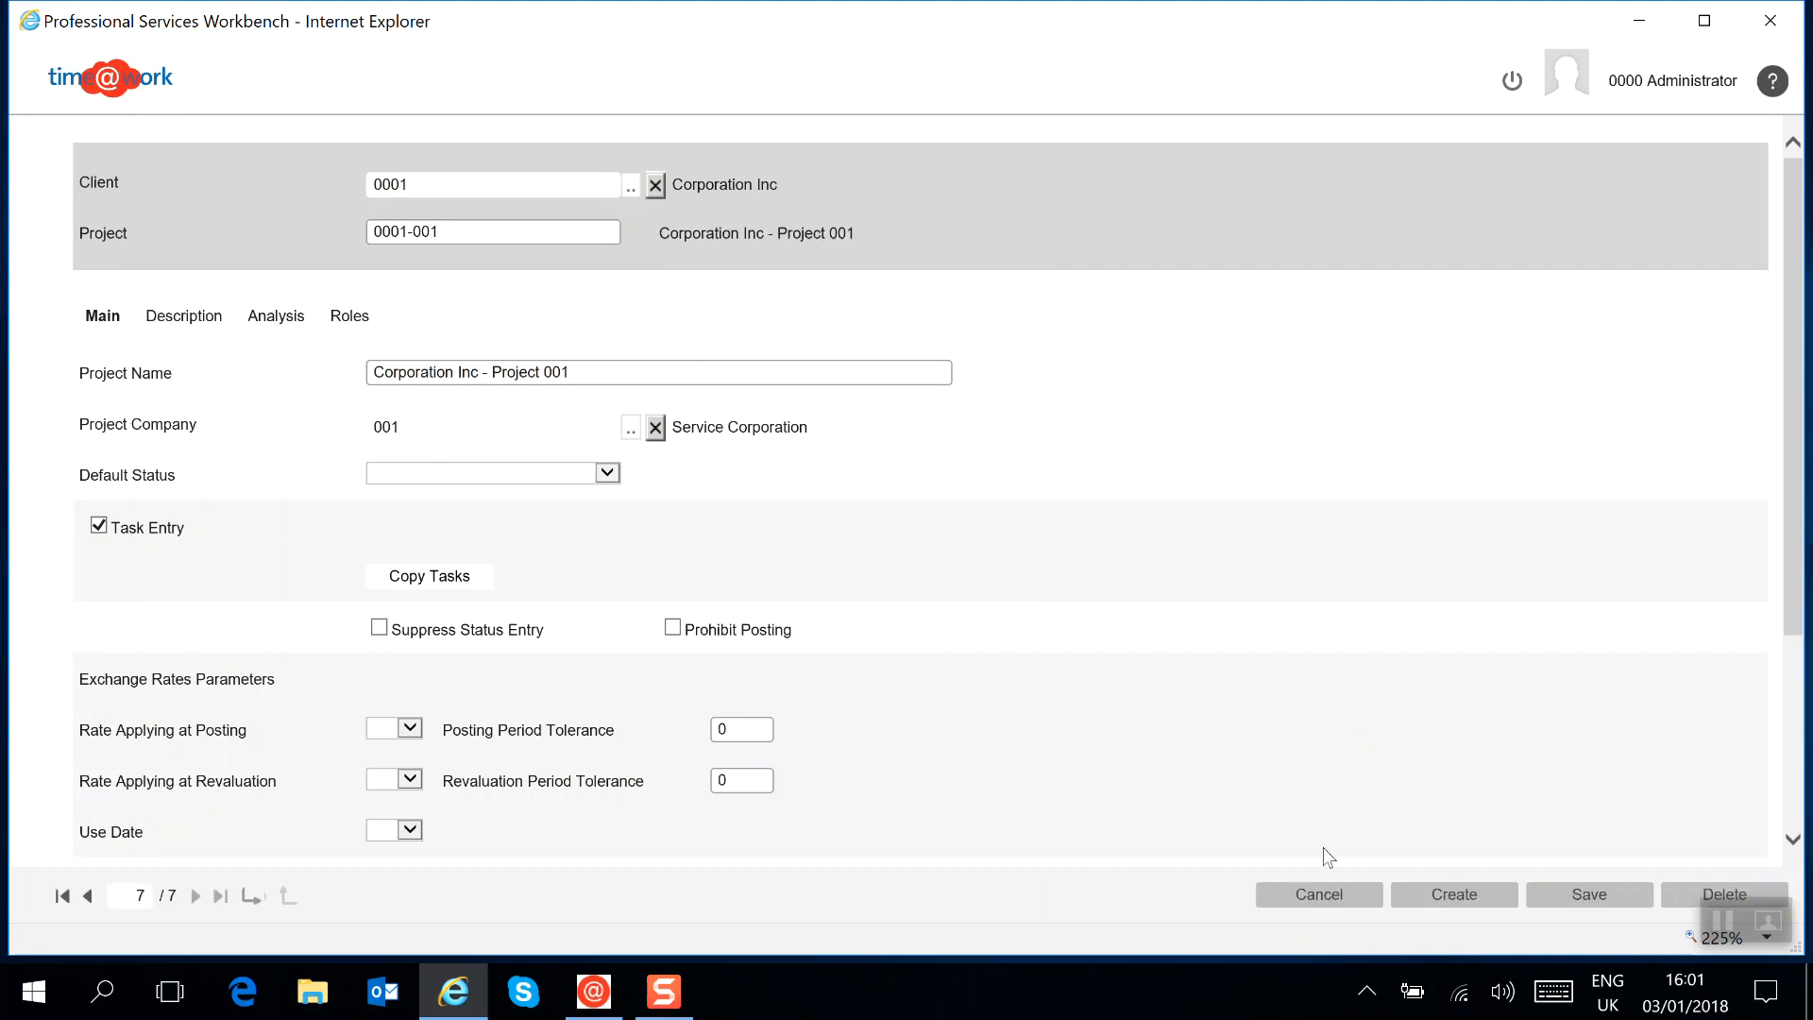
# Close the saved project and examine the analysis values of the internal Administration and Annual Leave projects
pyautogui.click(1344, 900)
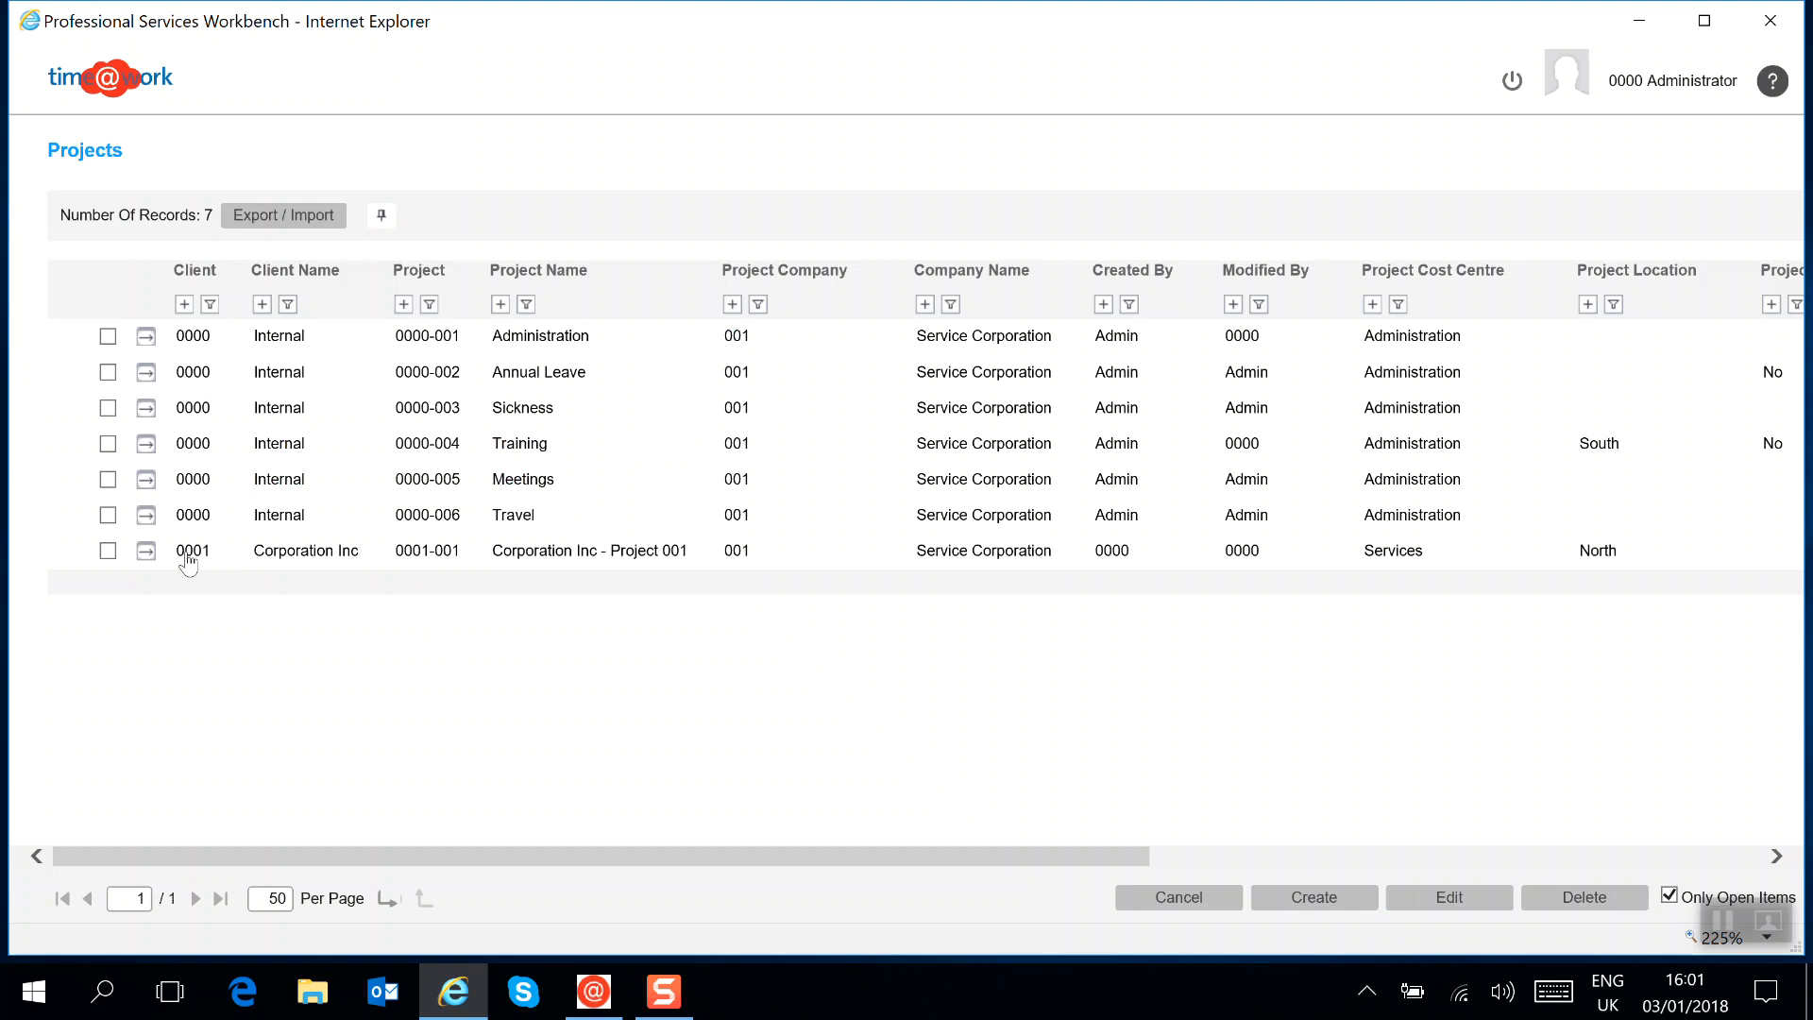
pyautogui.click(146, 344)
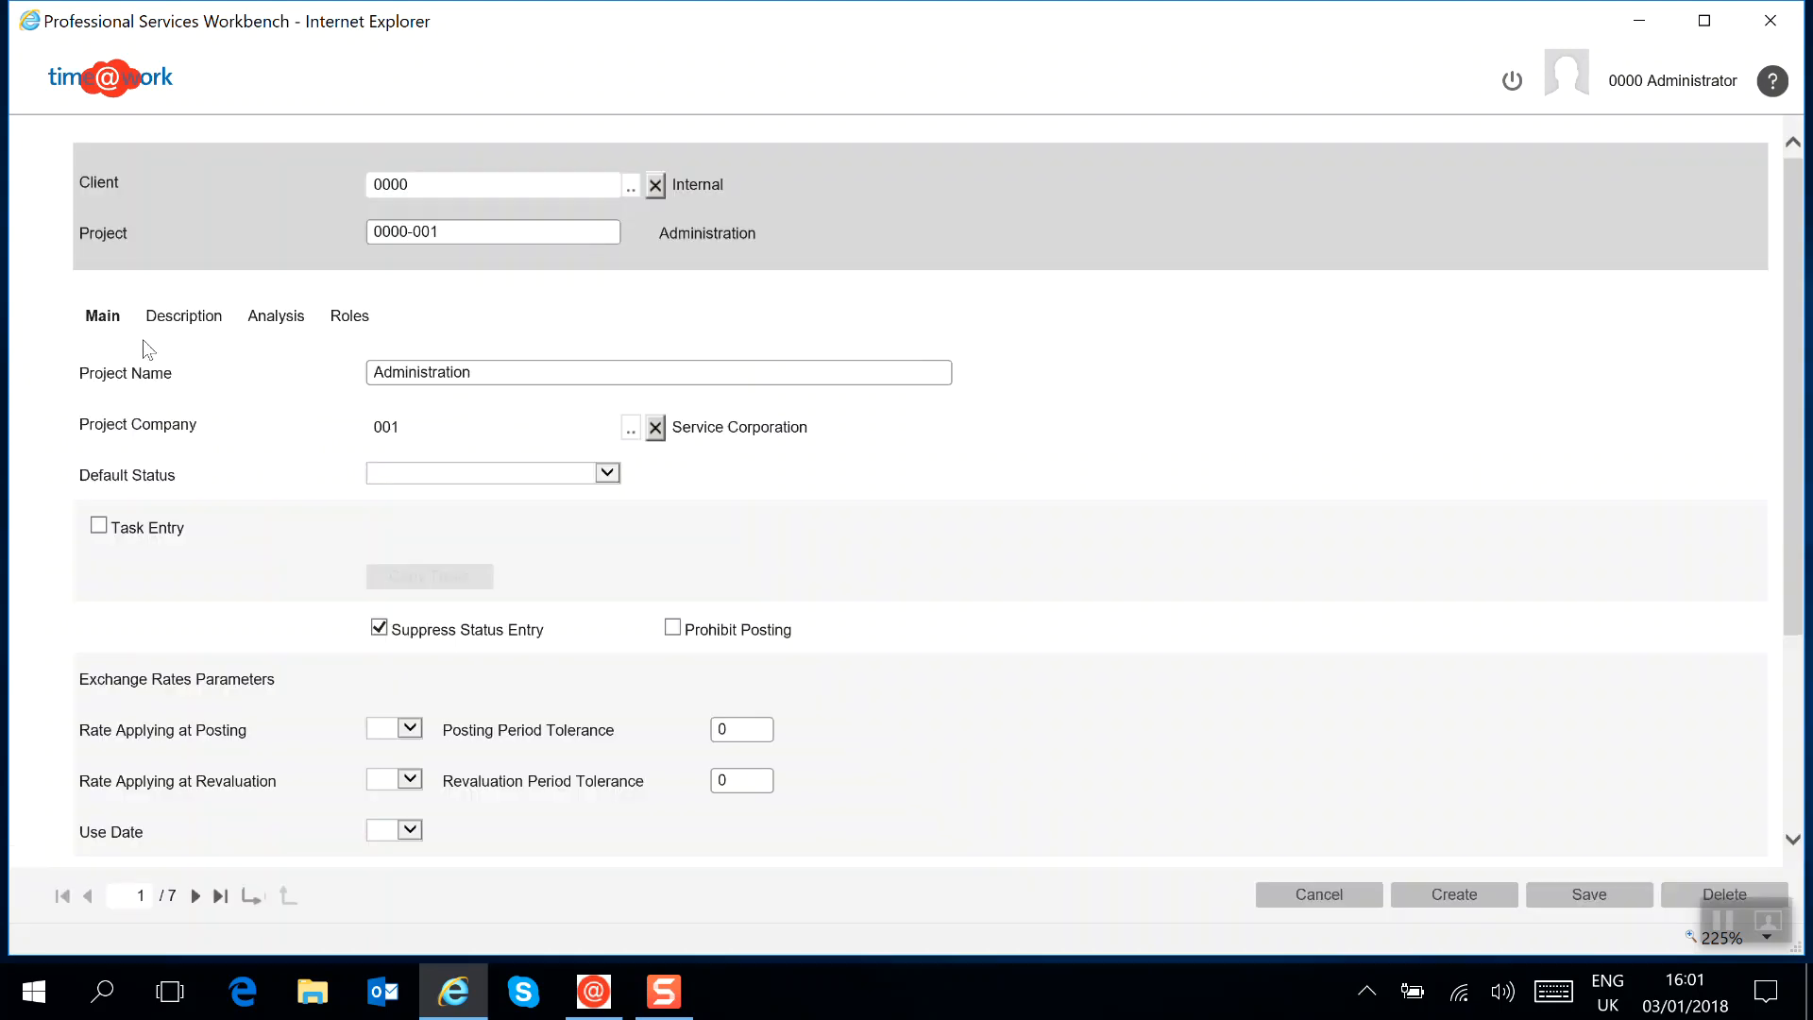
pyautogui.click(272, 323)
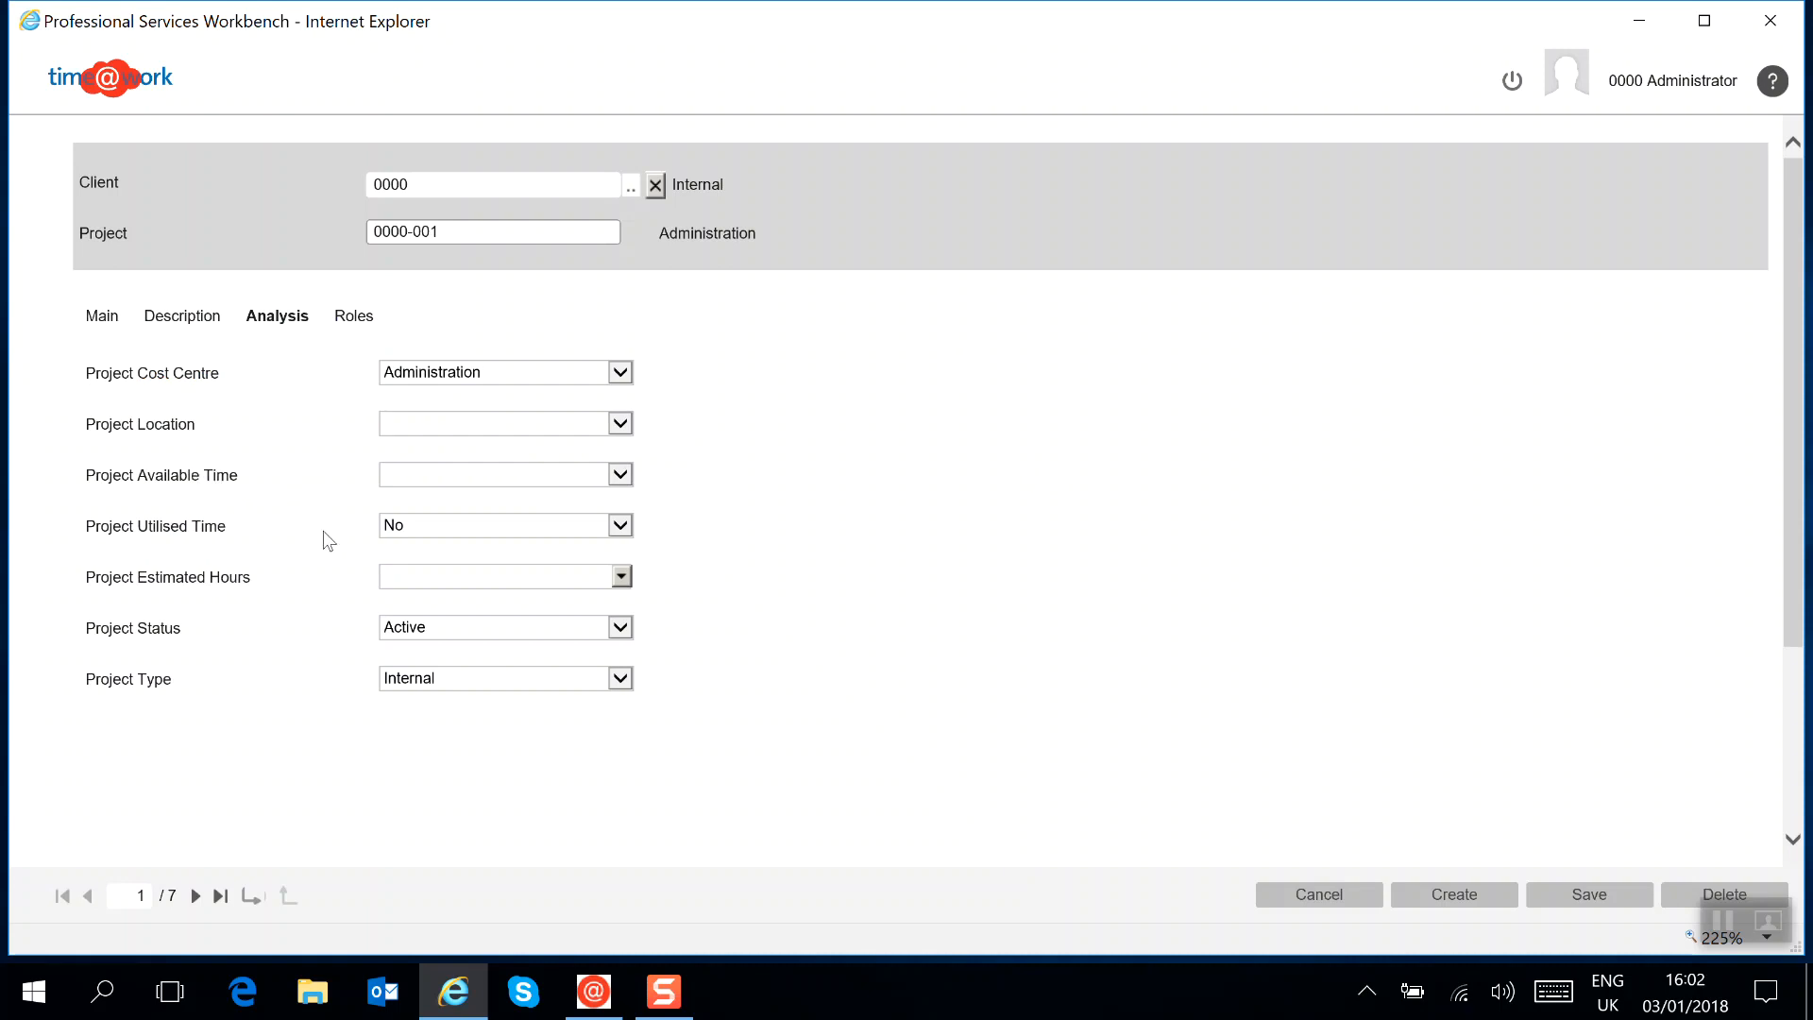
pyautogui.click(196, 895)
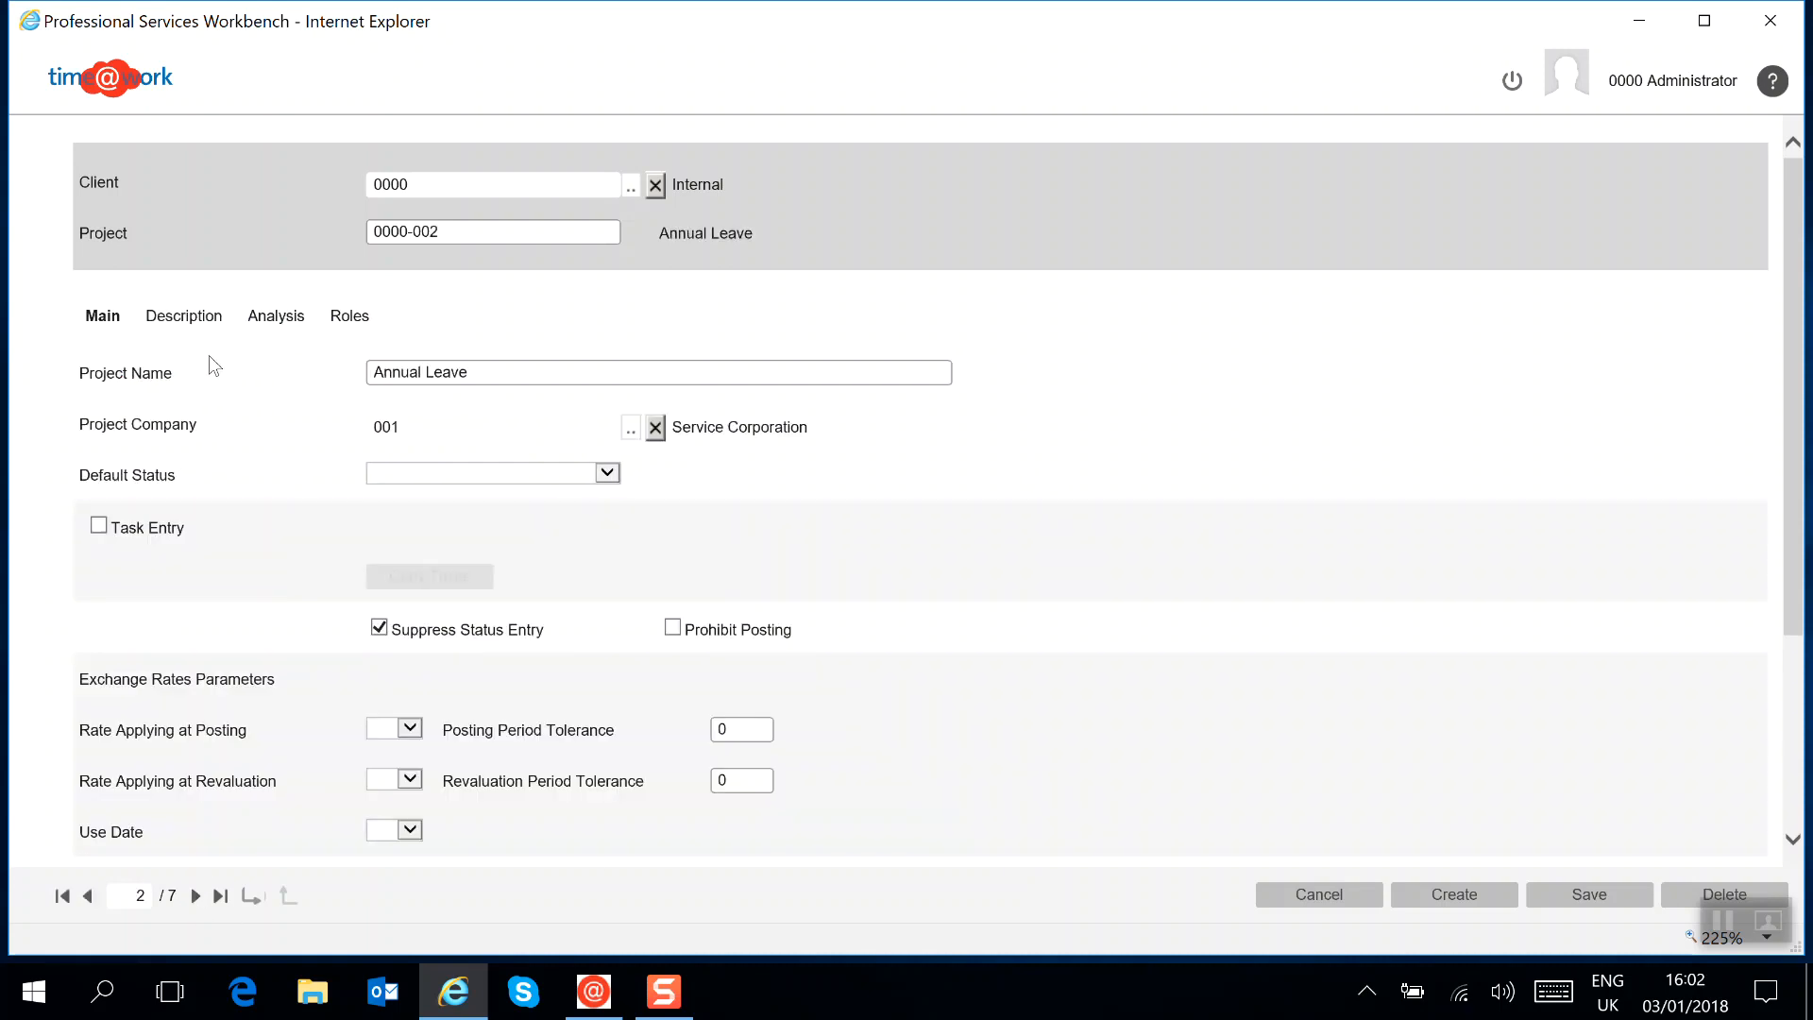
pyautogui.click(279, 317)
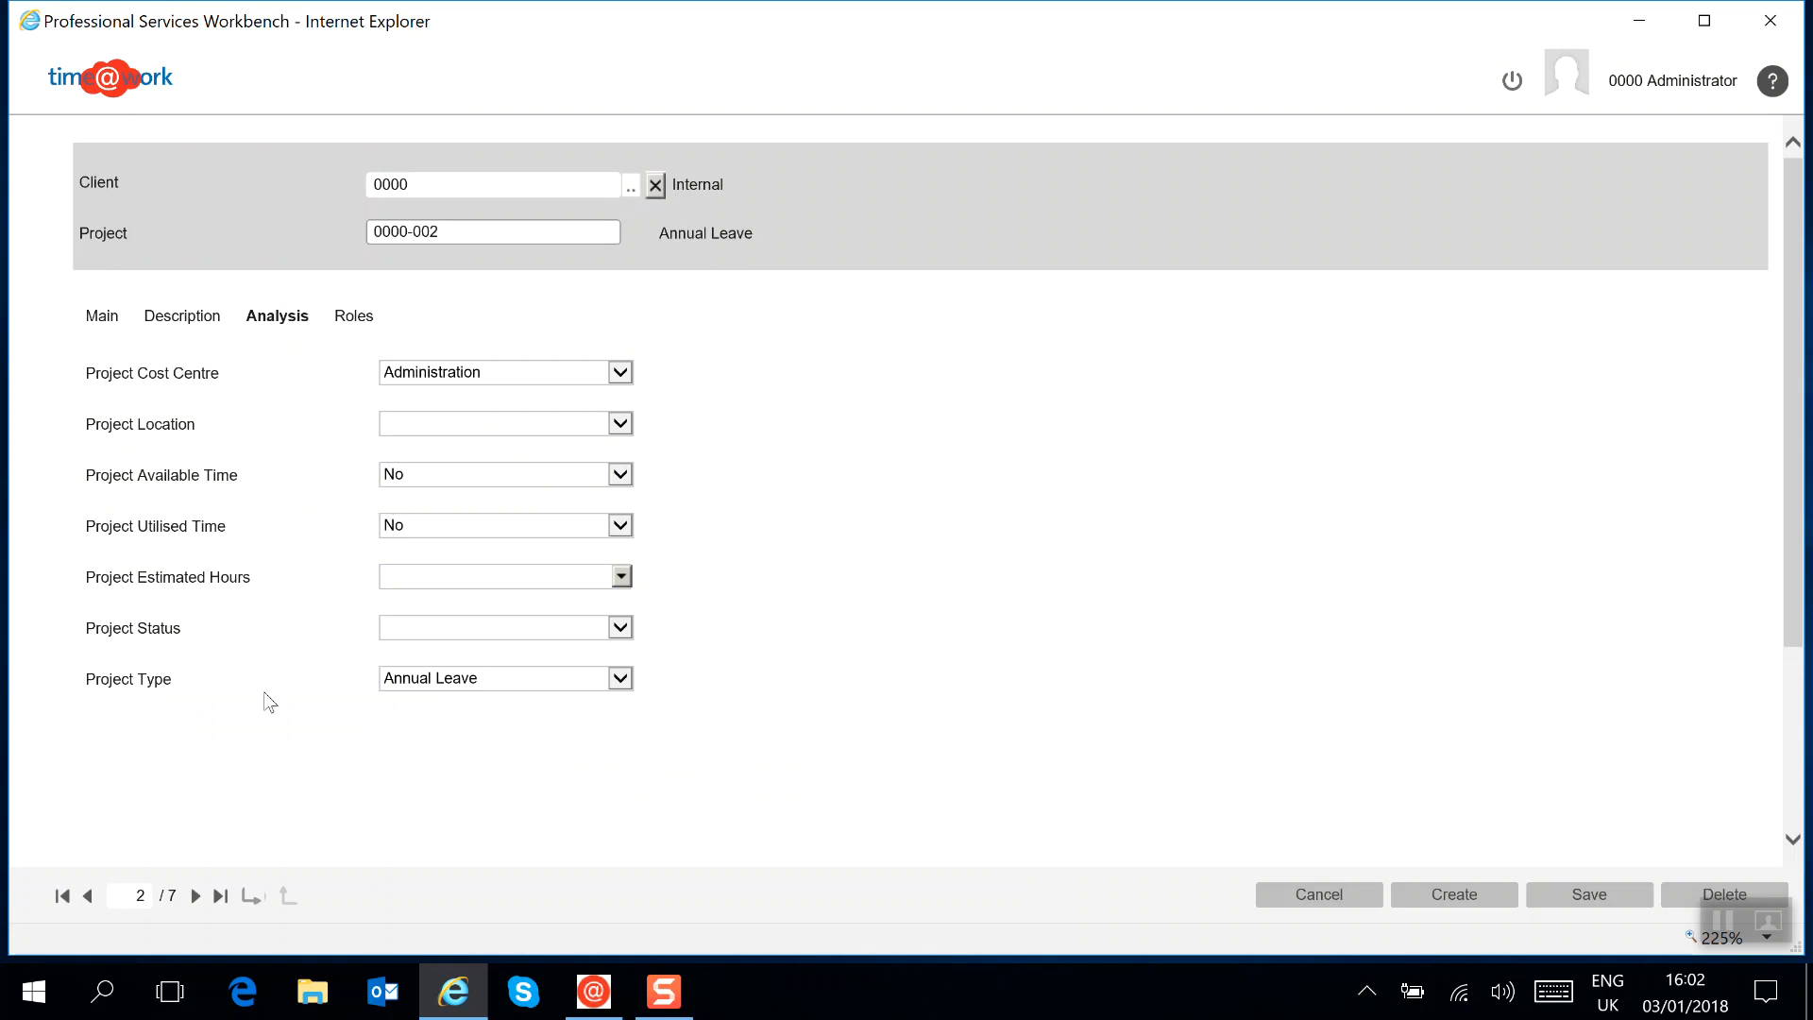
# Examine the analysis values of the internal Sickness project, including the available project type options
pyautogui.click(196, 897)
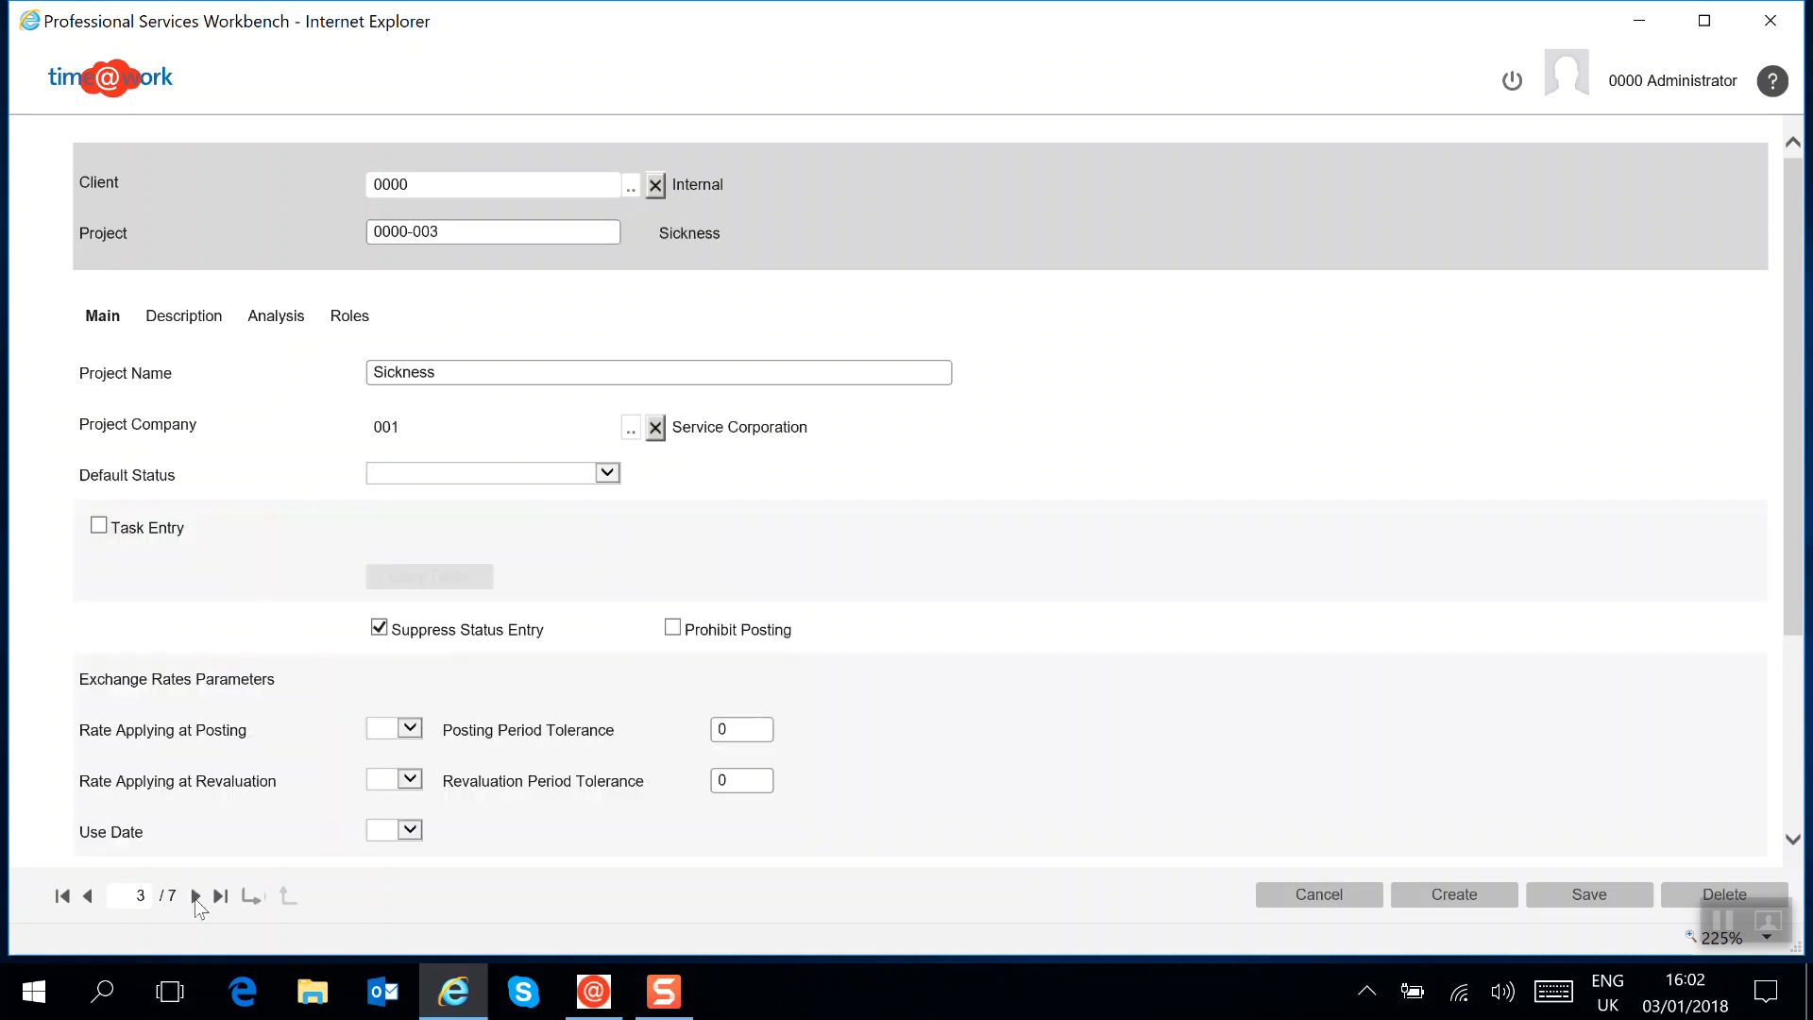
pyautogui.click(283, 321)
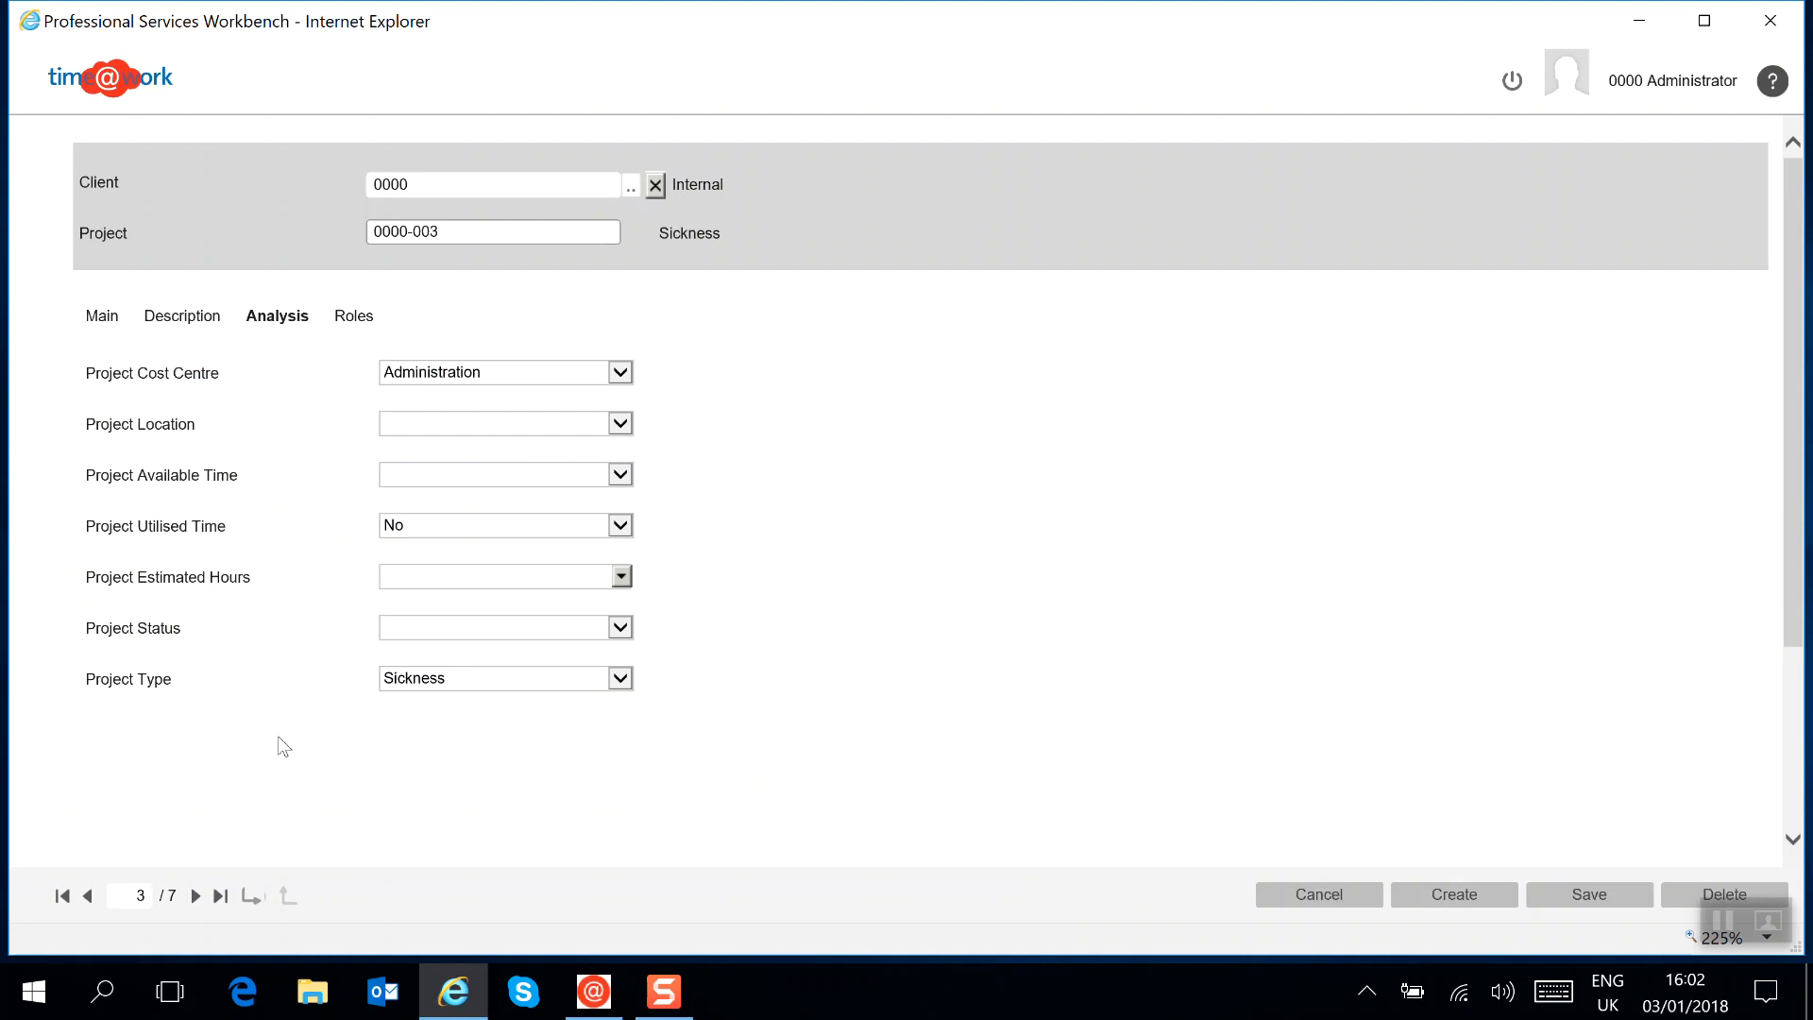
pyautogui.click(621, 679)
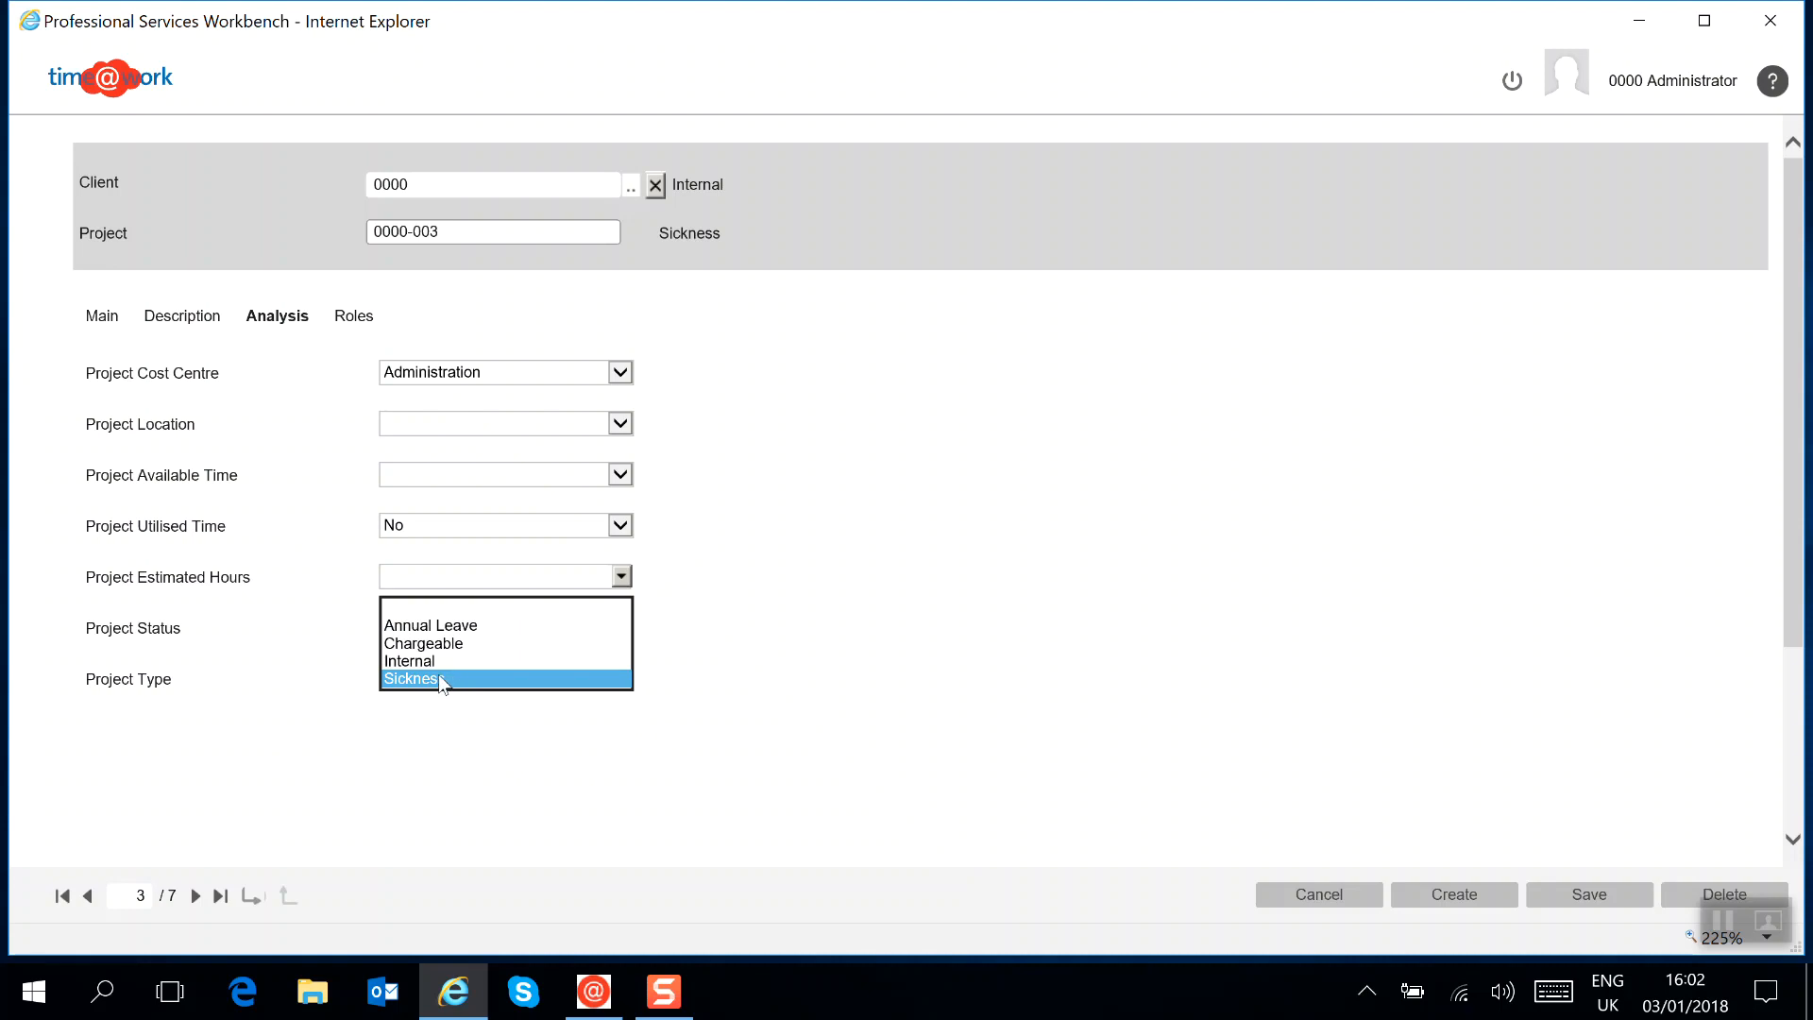
pyautogui.click(438, 770)
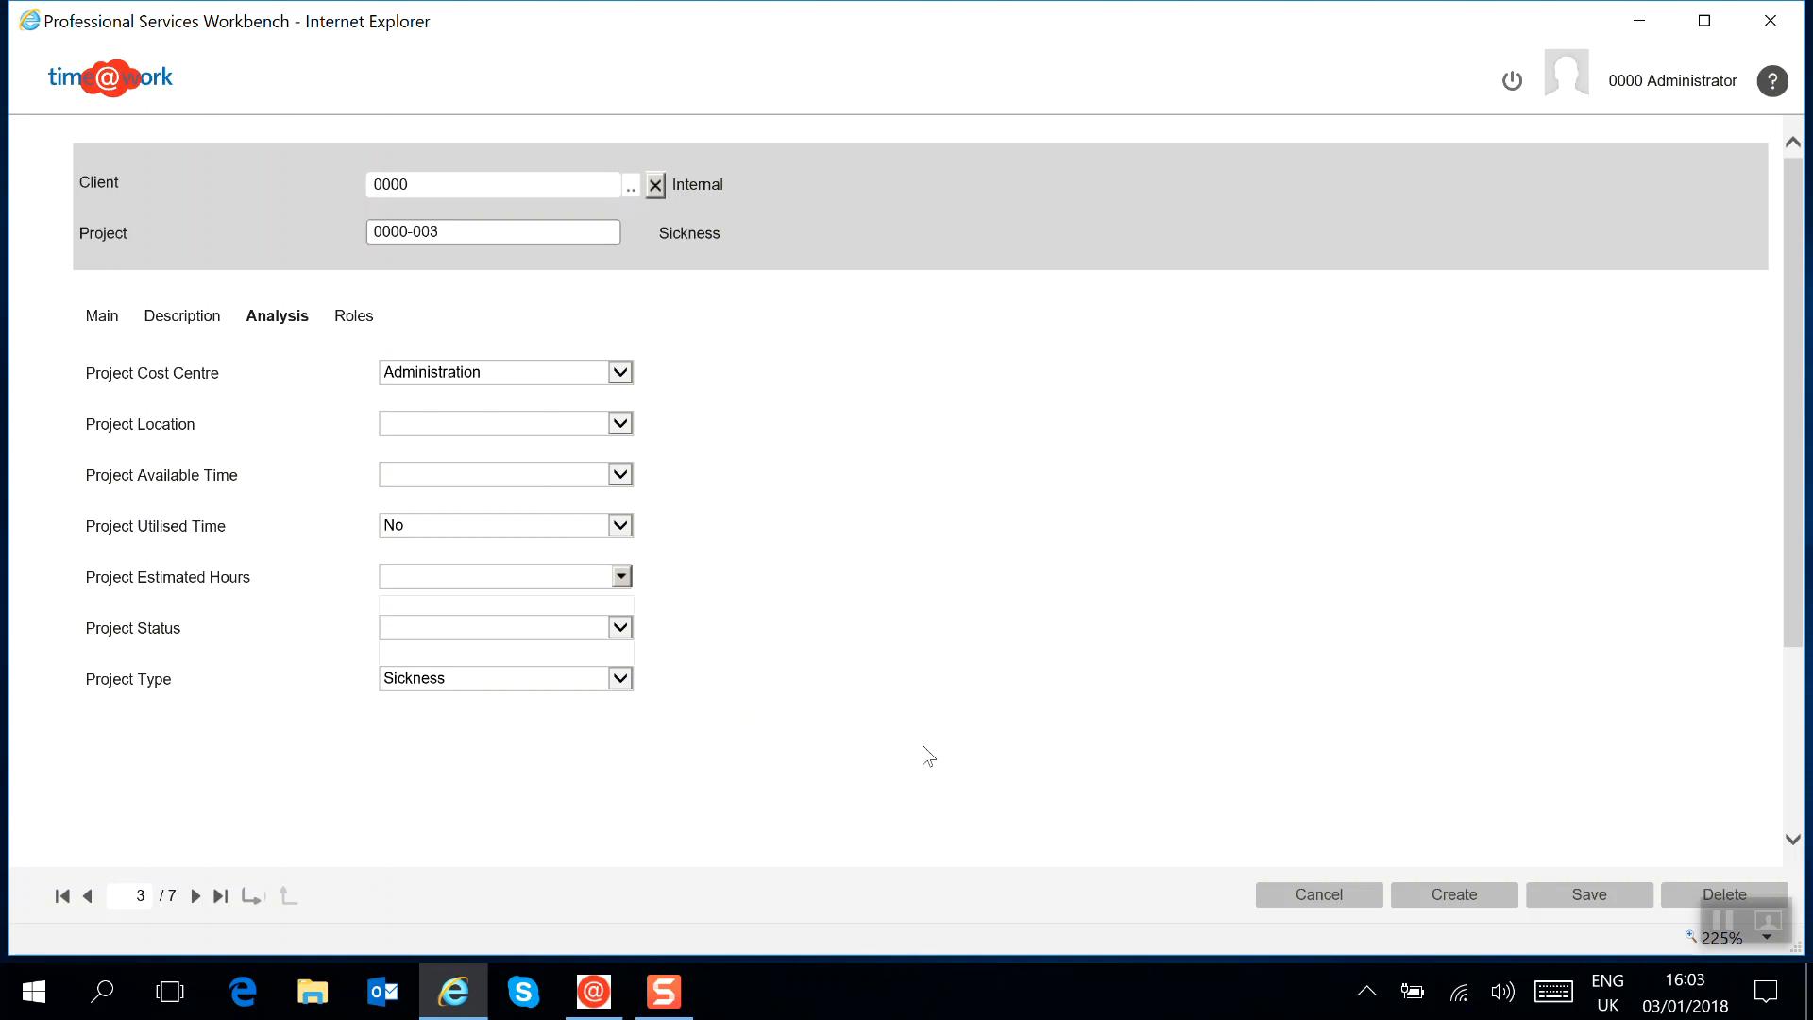
# Leave the Sickness project and the Projects list, and look through the available reports, including the Fees group
pyautogui.click(1341, 902)
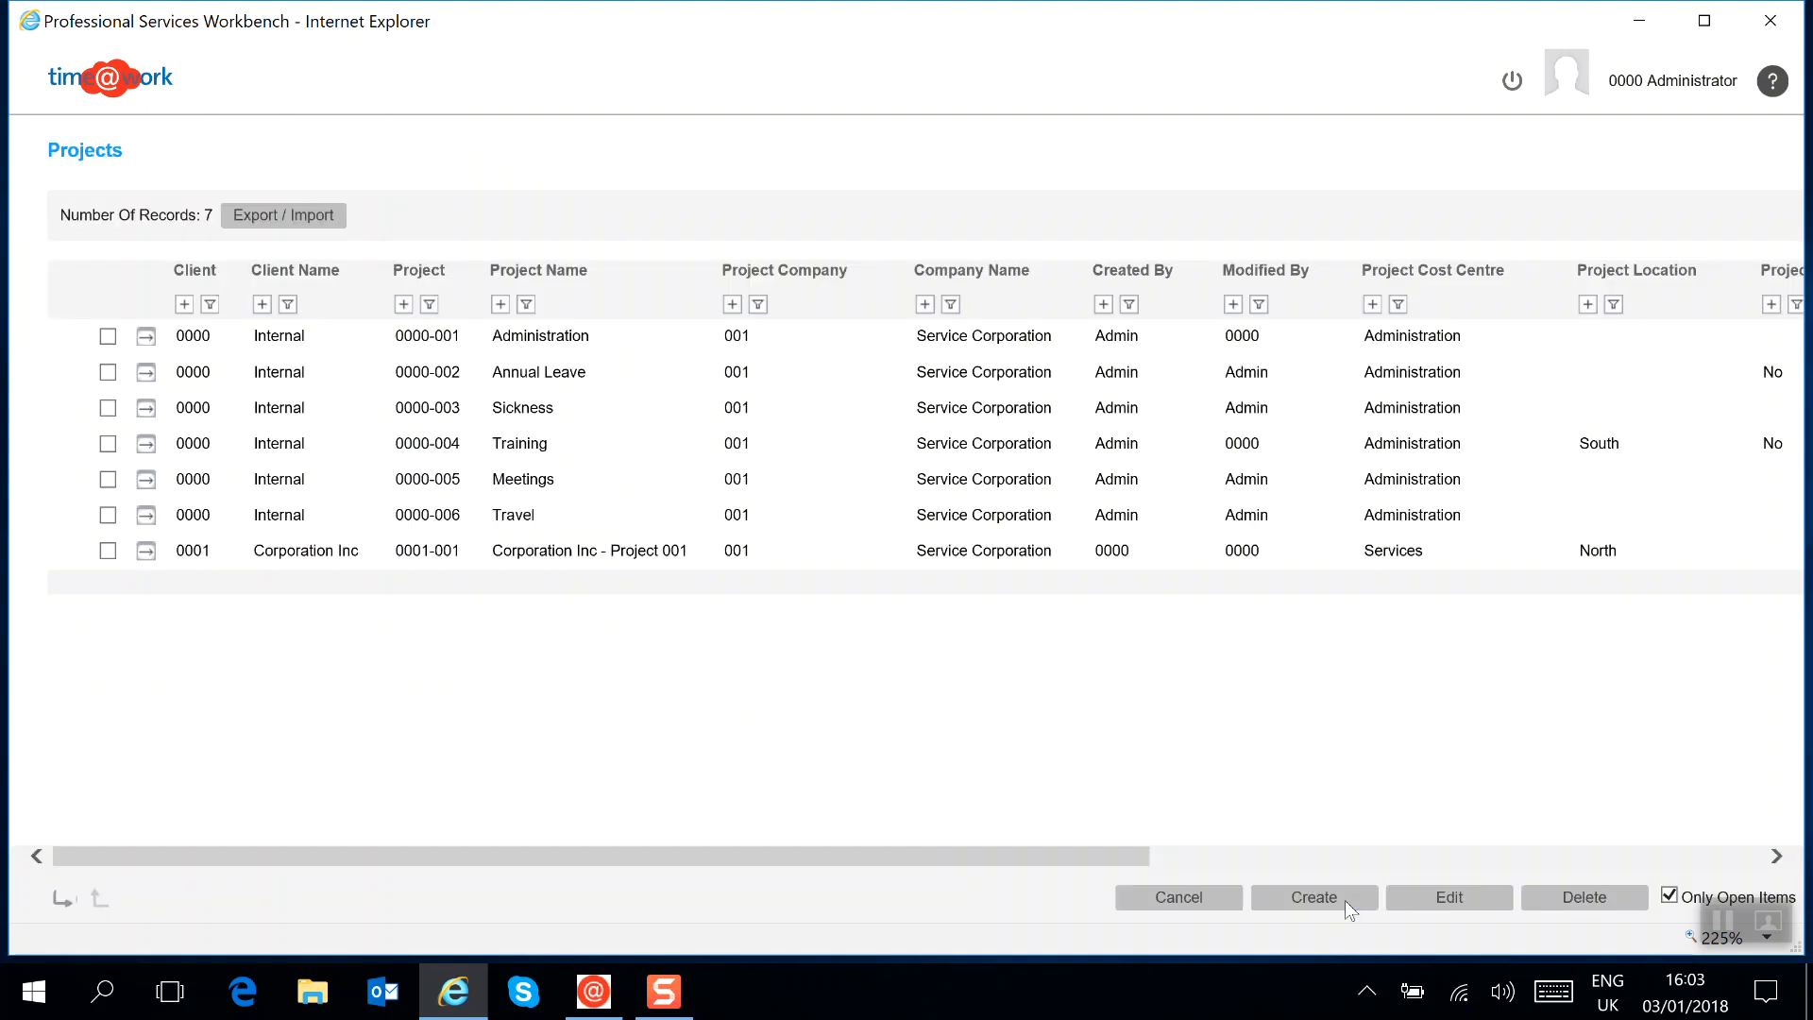
pyautogui.click(1175, 902)
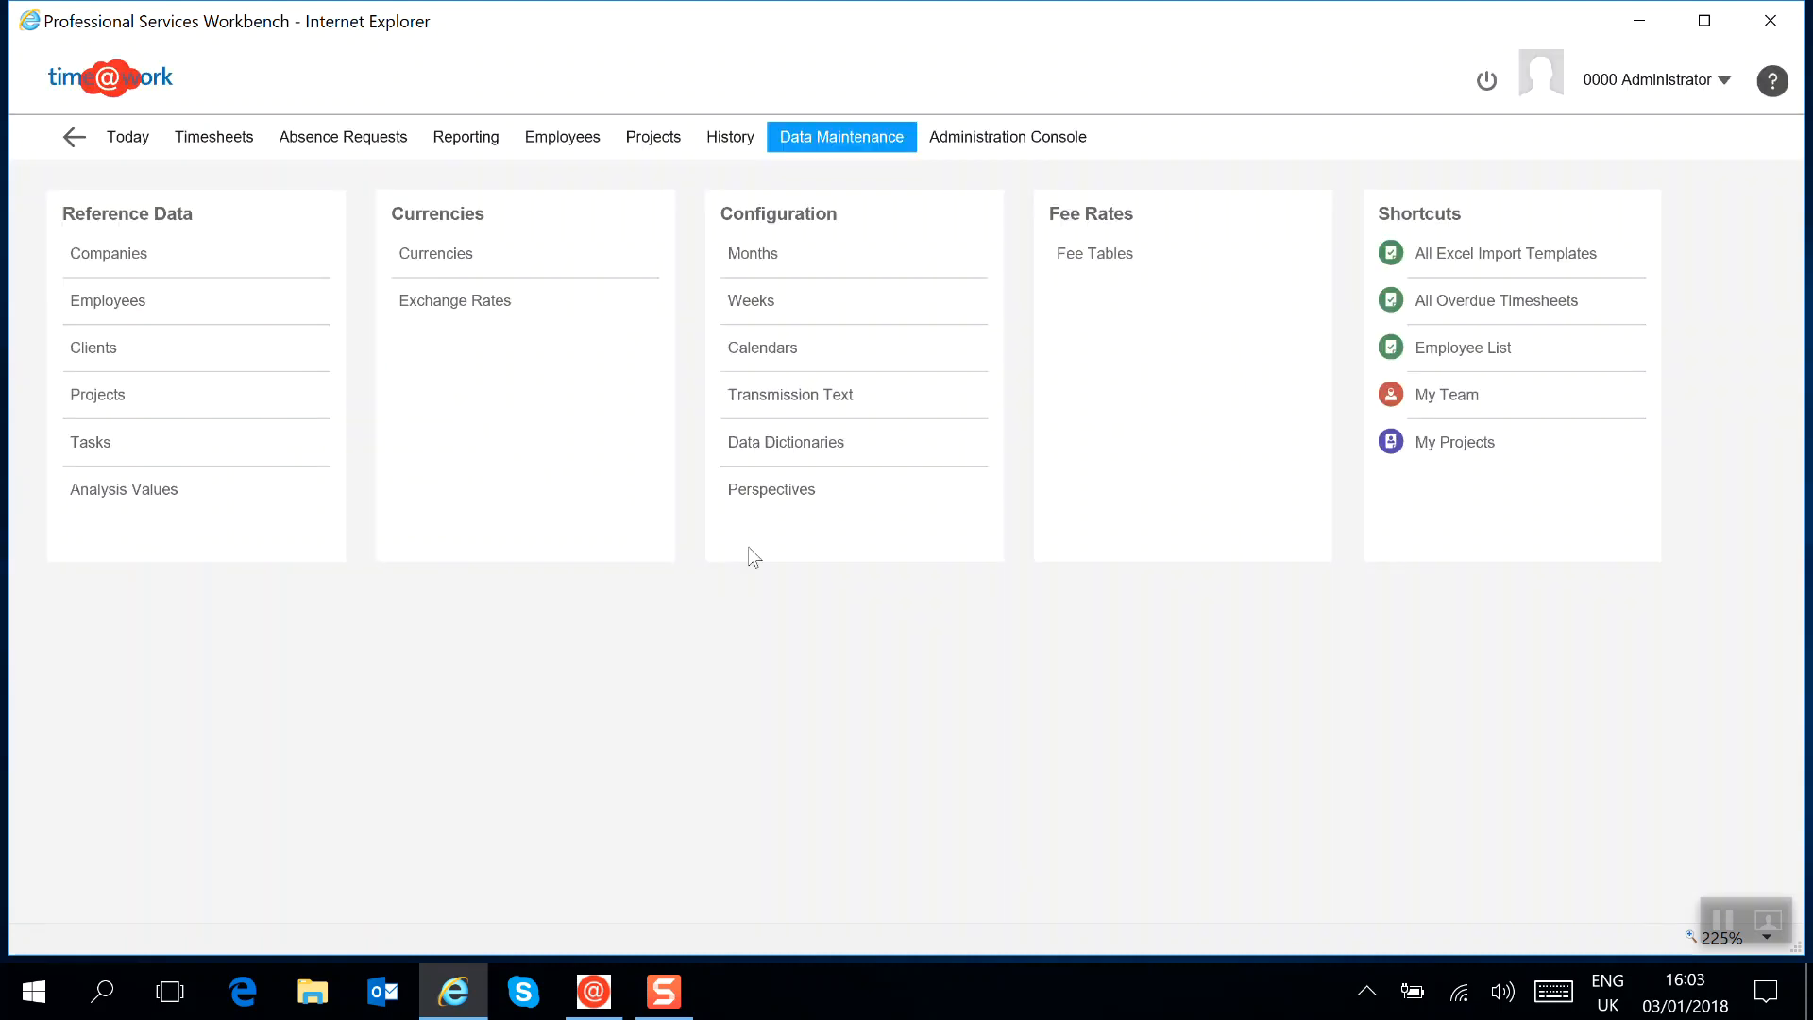
pyautogui.click(478, 143)
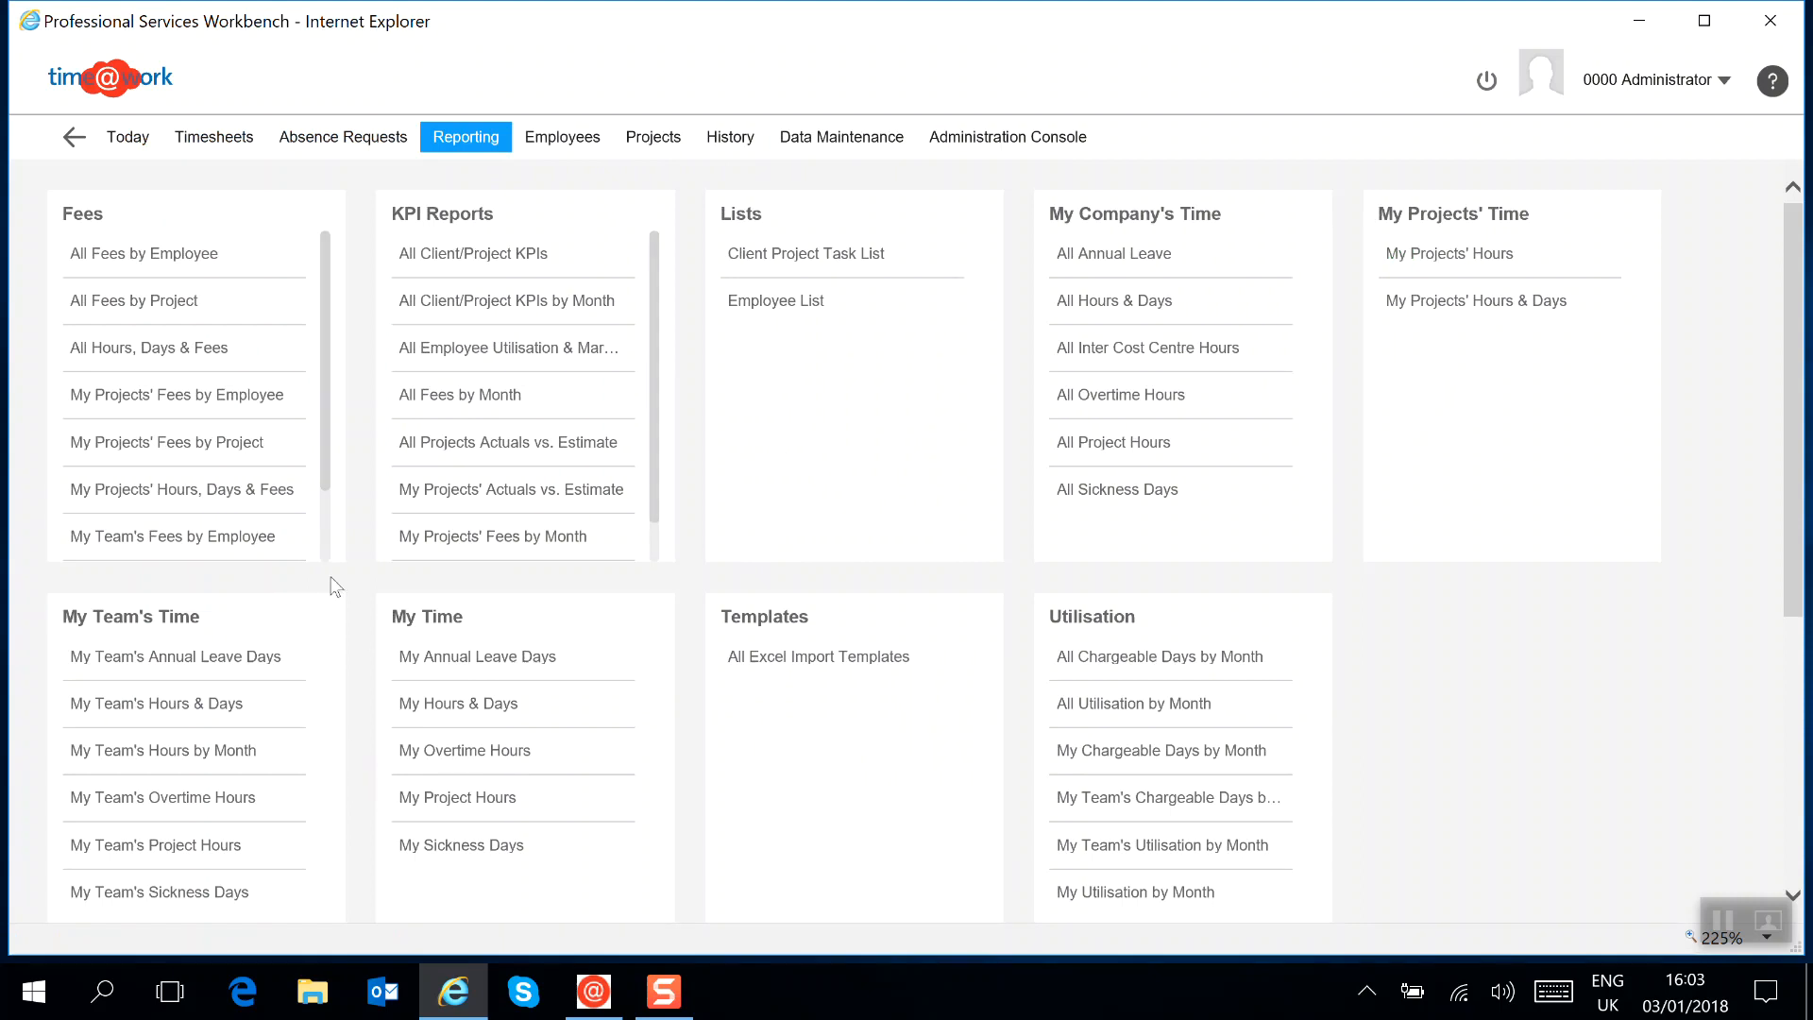
pyautogui.scroll(-1, 326, 397)
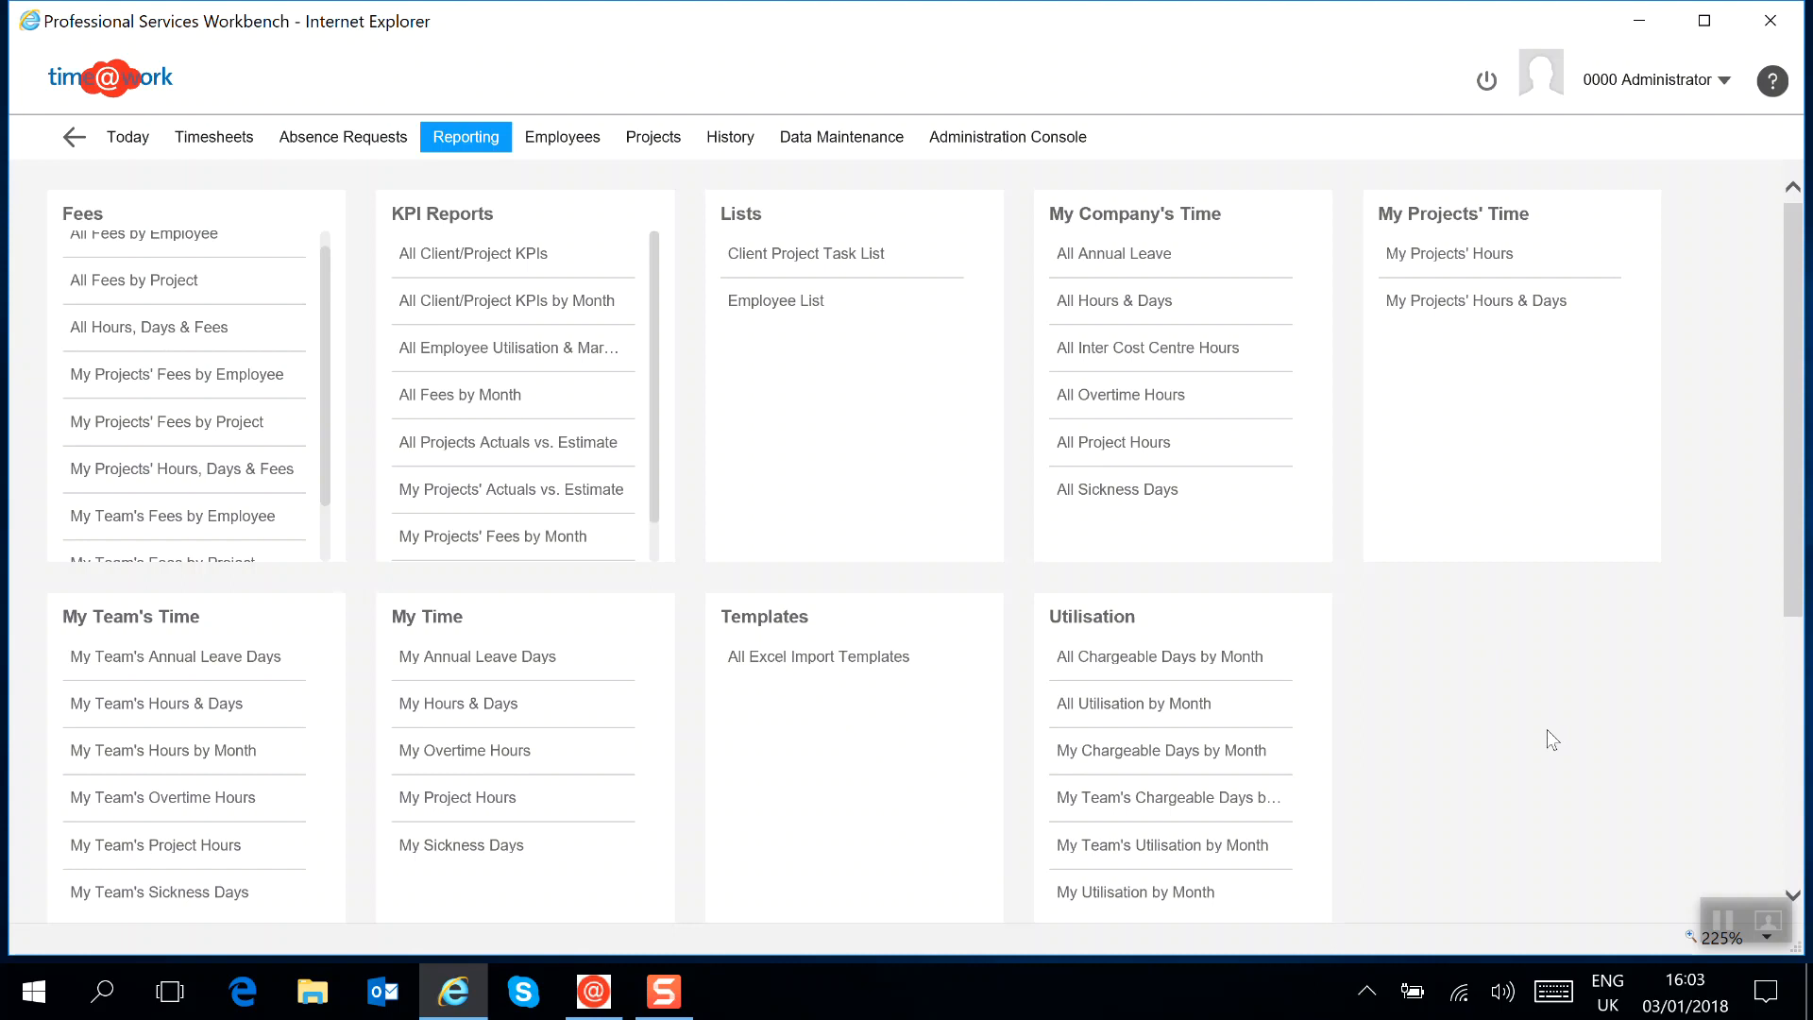
# Open the Projects list from the reference data under Data Maintenance
pyautogui.click(641, 142)
pyautogui.click(83, 399)
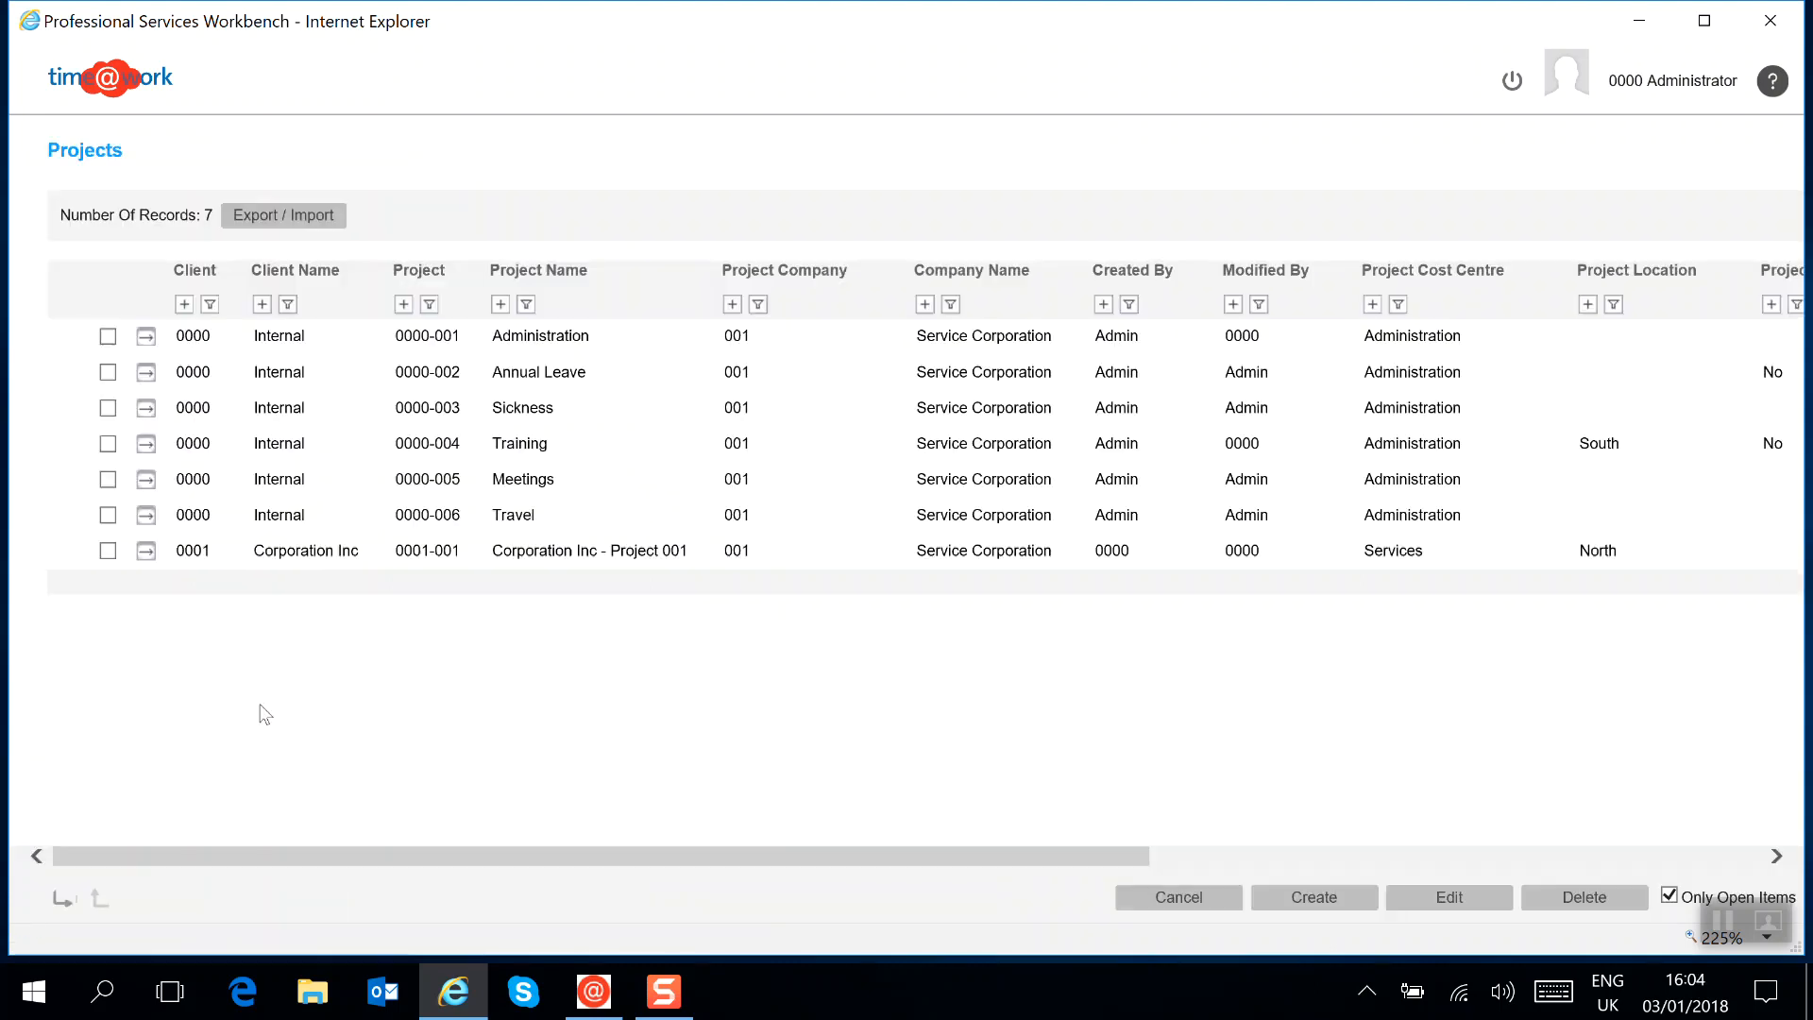